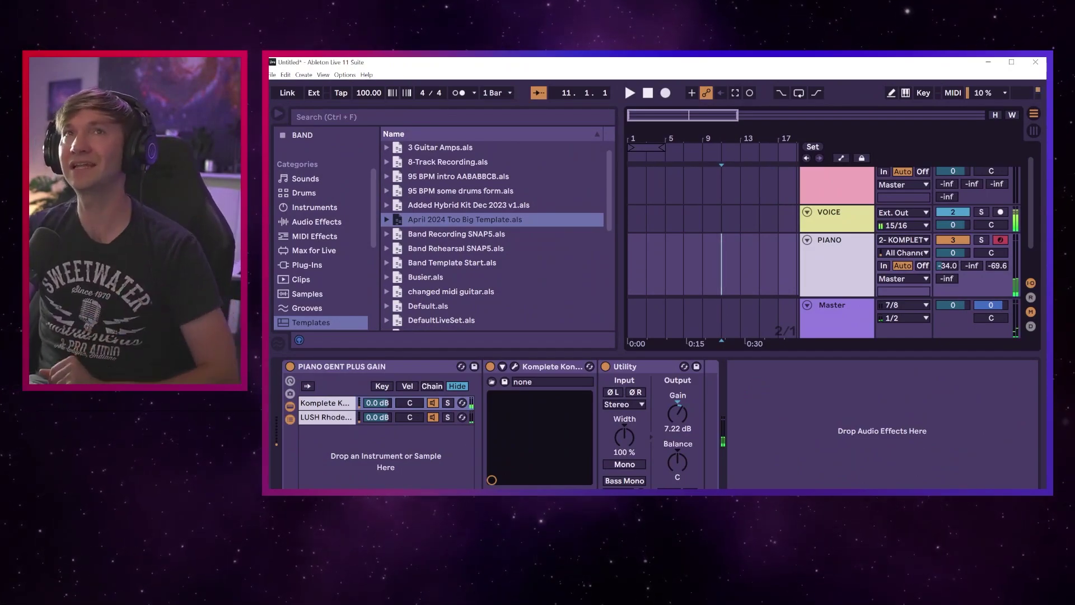
# - Review the file commands for saving the set as a template or as the default set
pyautogui.click(272, 75)
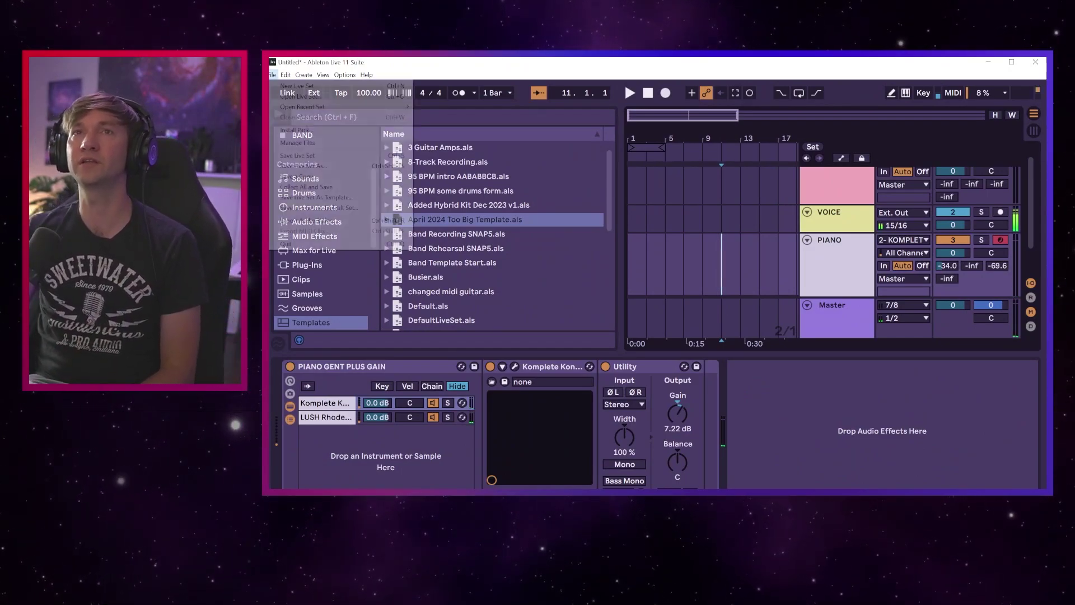
pyautogui.press('Down')
pyautogui.press('Down')
pyautogui.press('Down')
pyautogui.press('Down')
pyautogui.press('Down')
pyautogui.press('Down')
pyautogui.press('Down')
pyautogui.press('Down')
pyautogui.press('Down')
pyautogui.press('Down')
pyautogui.press('Down')
pyautogui.press('Down')
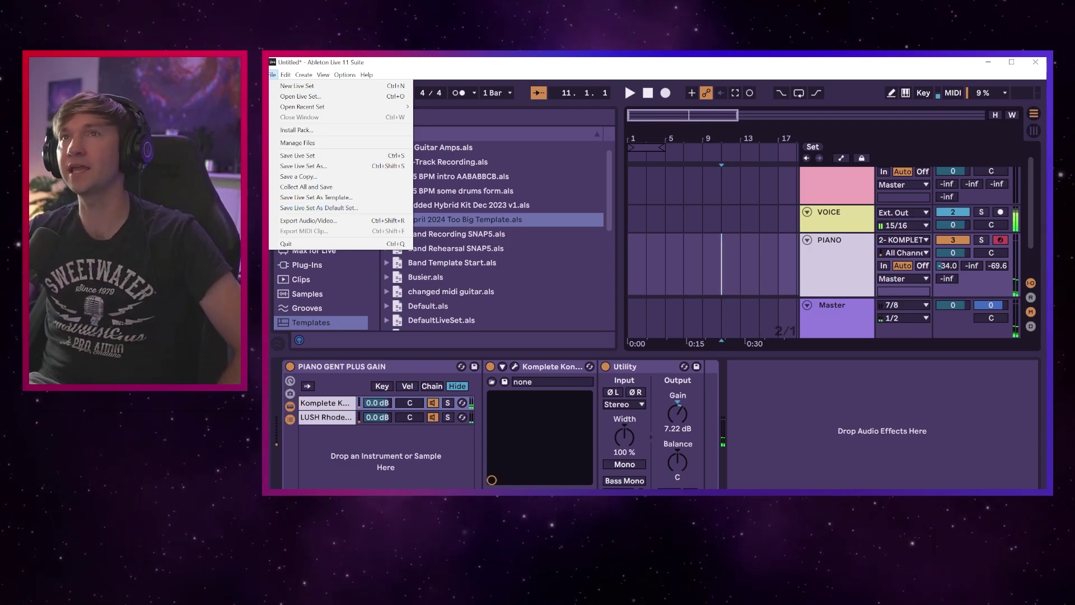
pyautogui.click(778, 186)
# - Narrow the browser, hide the device view and look through the full list of templates
pyautogui.moveTo(621, 228); pyautogui.dragTo(549, 229)
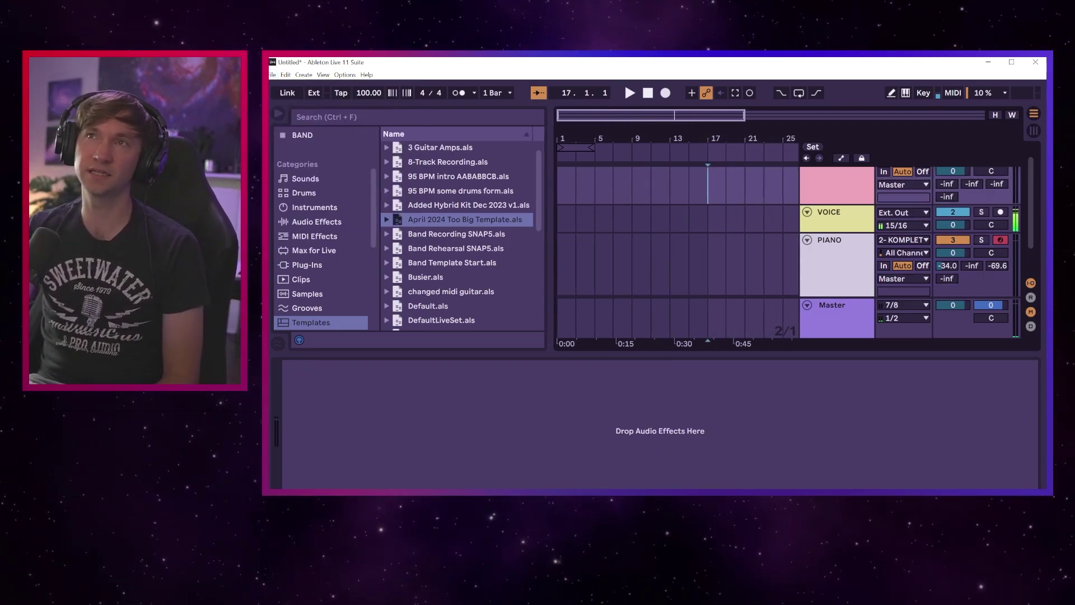
pyautogui.hotkey('ctrl', 'alt', 'l')
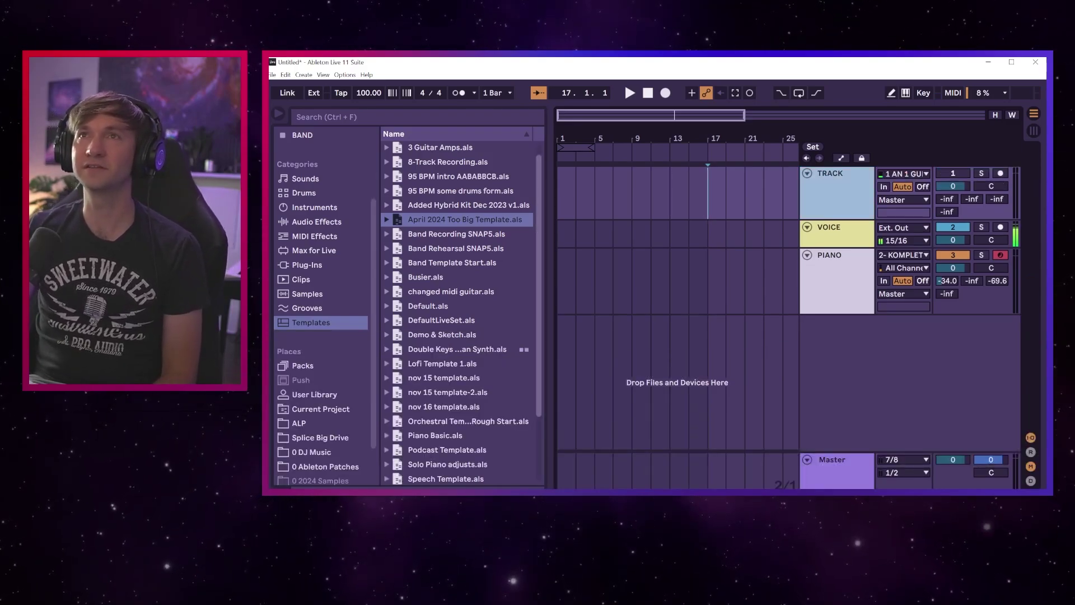
pyautogui.scroll(-3, 458, 311)
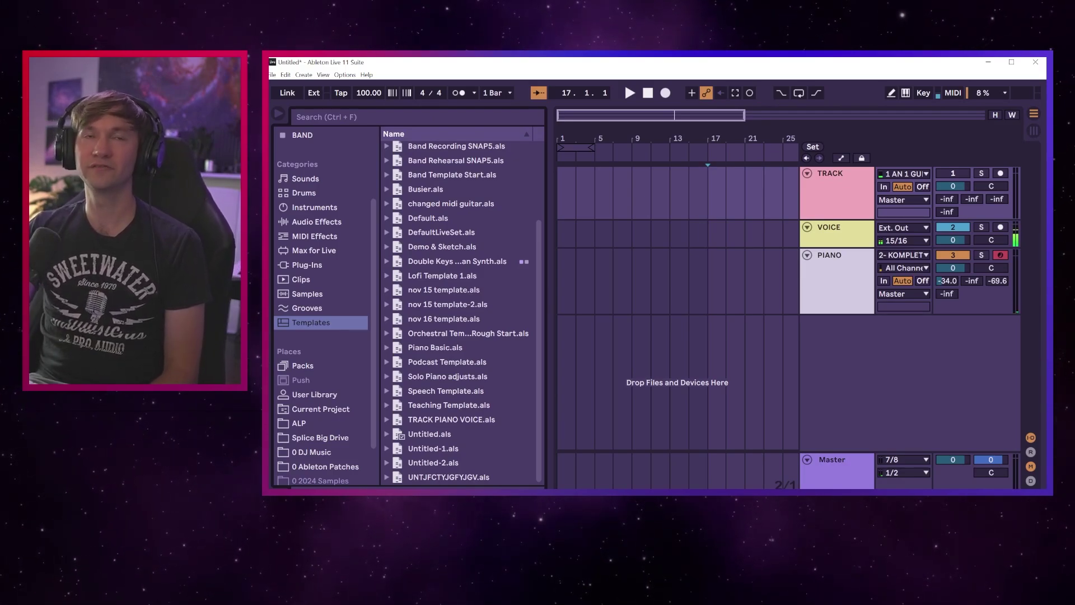
# - Show the VOICE track's effects chain, turn on its Brusfri device and close the plug-in window
pyautogui.doubleClick(833, 228)
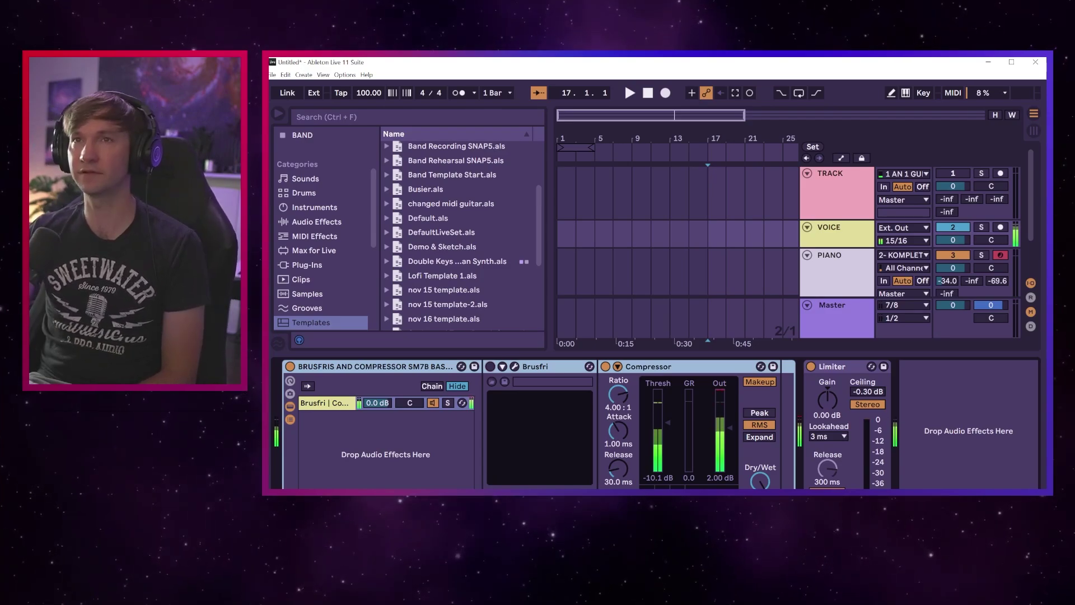
pyautogui.hotkey('ctrl', 'alt', 'p')
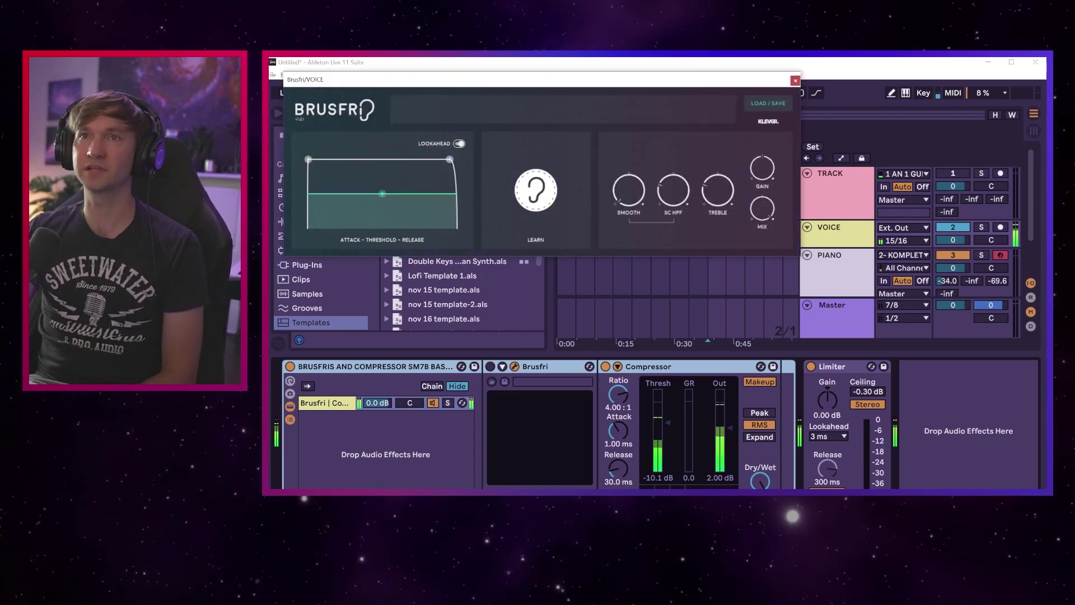
pyautogui.click(490, 366)
pyautogui.click(536, 191)
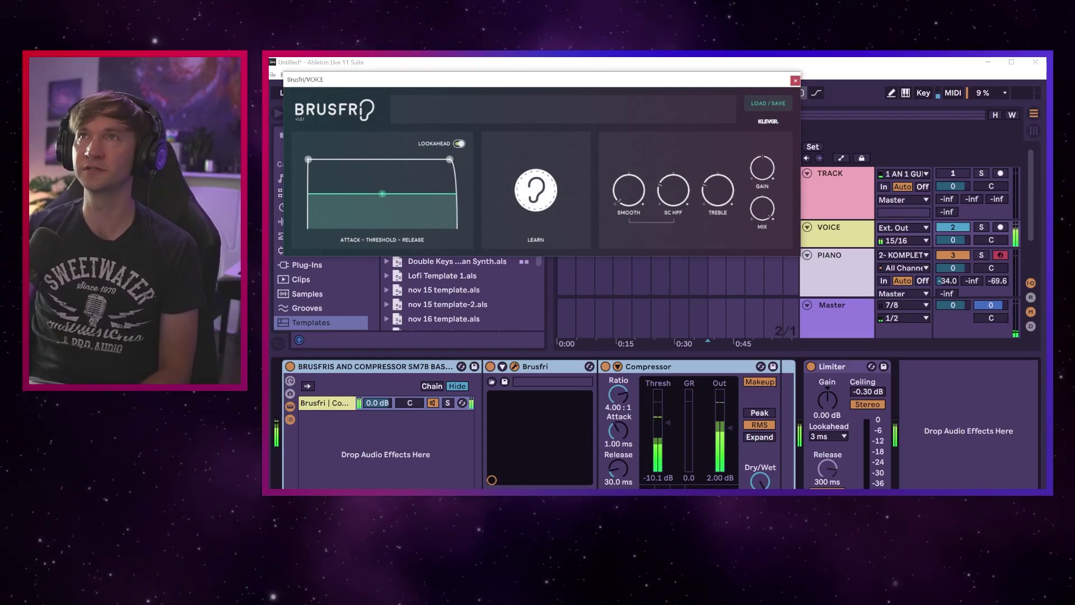
pyautogui.click(795, 81)
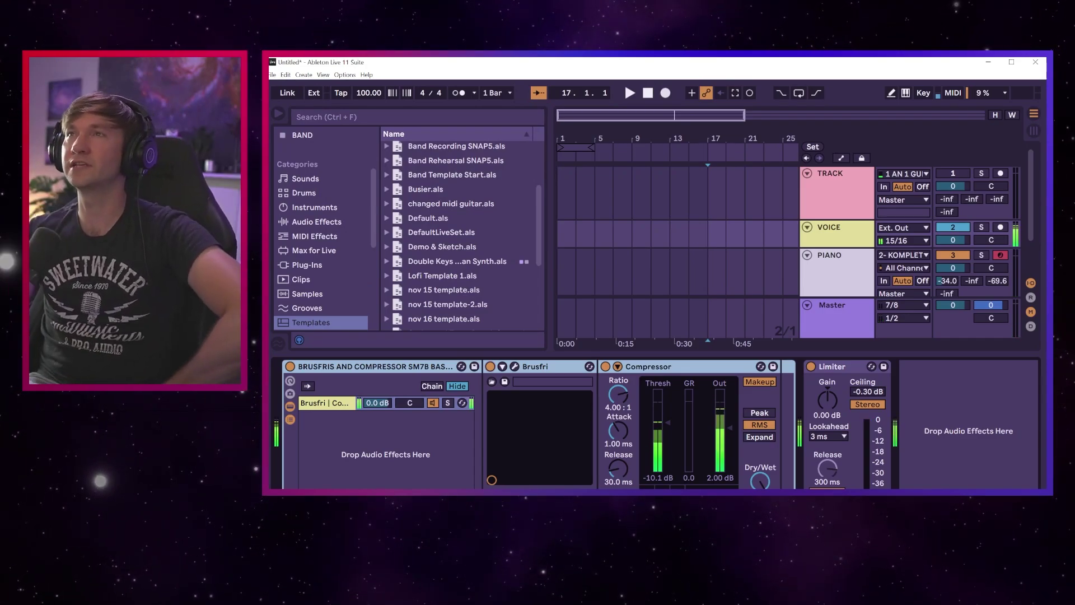
# - Set the Utility gain on the PIANO track to 2.22 dB
pyautogui.scroll(-1, 677, 235)
pyautogui.click(836, 241)
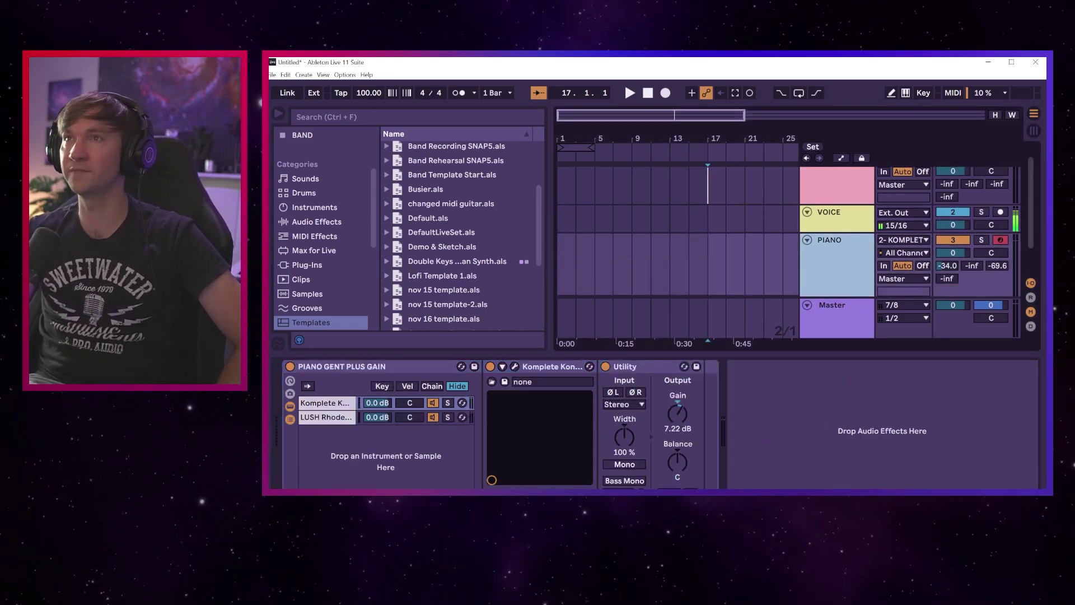
pyautogui.scroll(-2, 835, 241)
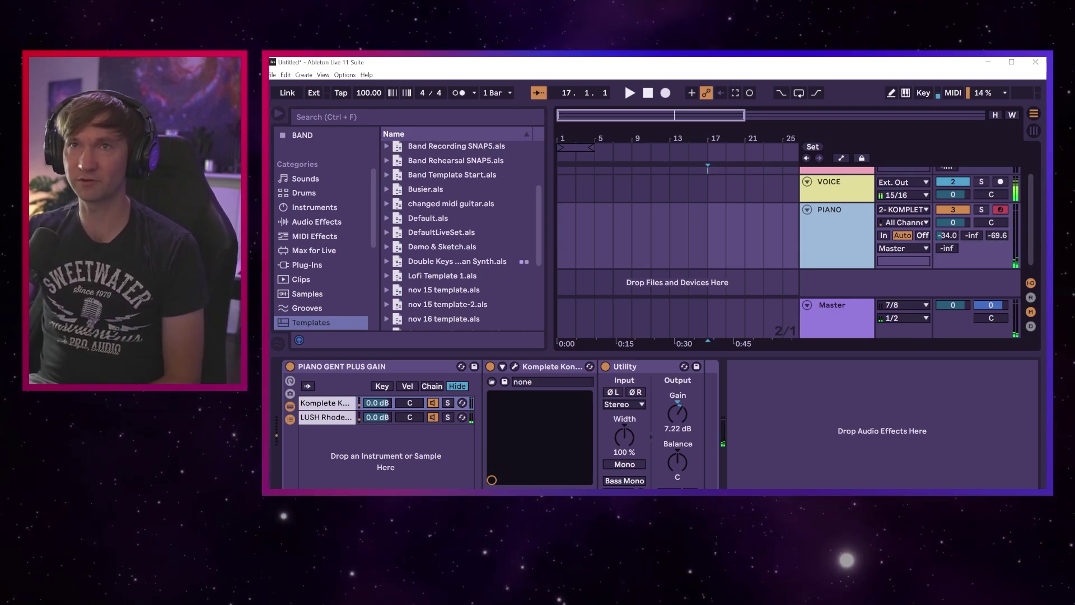
pyautogui.moveTo(677, 414); pyautogui.dragTo(678, 421)
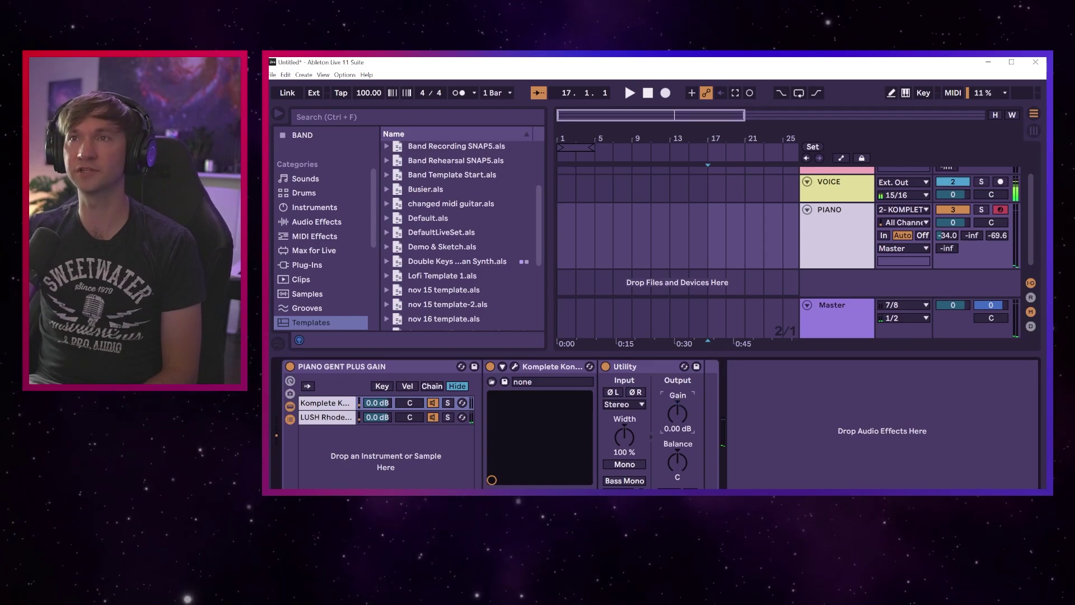
# - Save the current live set as a template named Light on CPU 2
pyautogui.moveTo(539, 224); pyautogui.dragTo(539, 184)
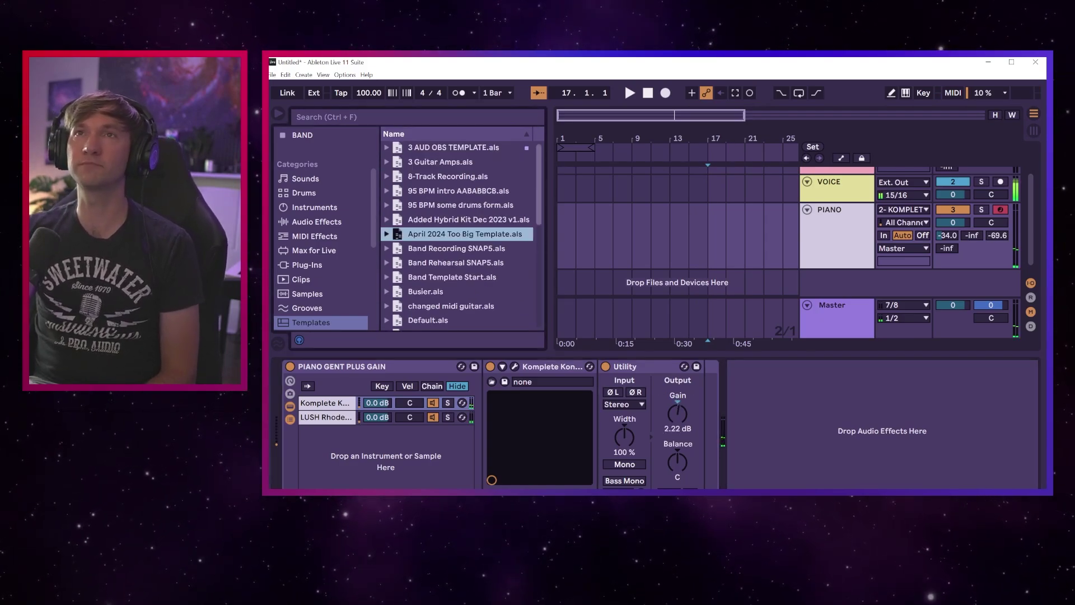
pyautogui.scroll(3, 728, 241)
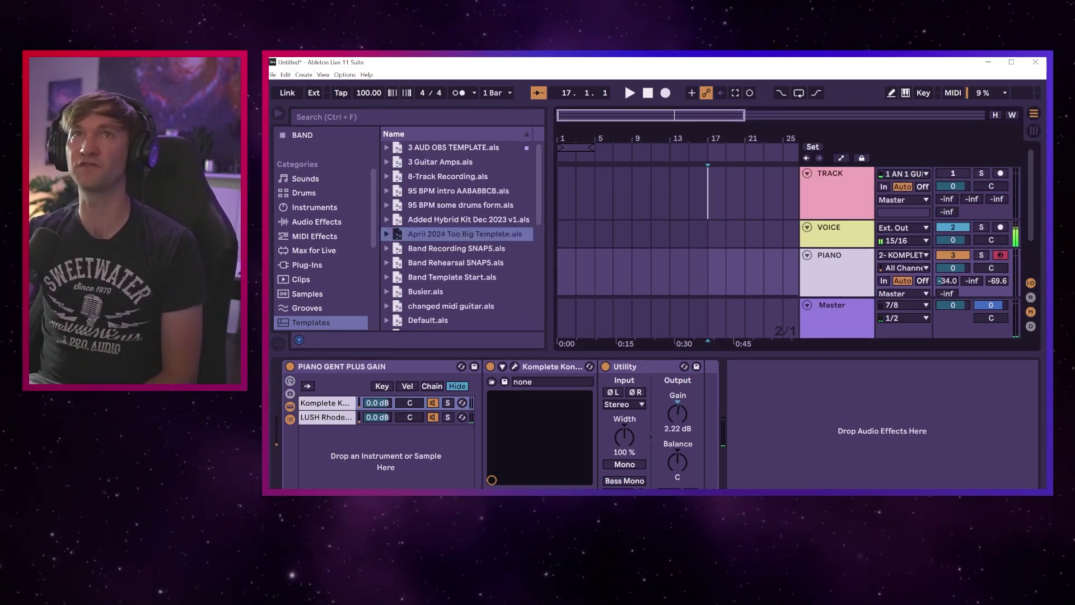
pyautogui.click(272, 74)
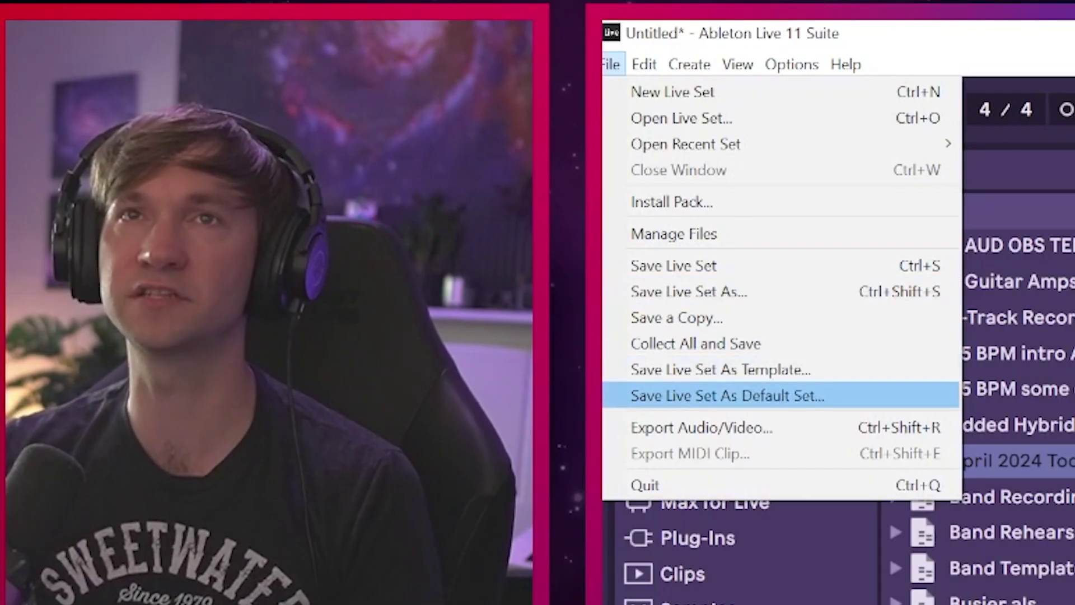
pyautogui.click(720, 369)
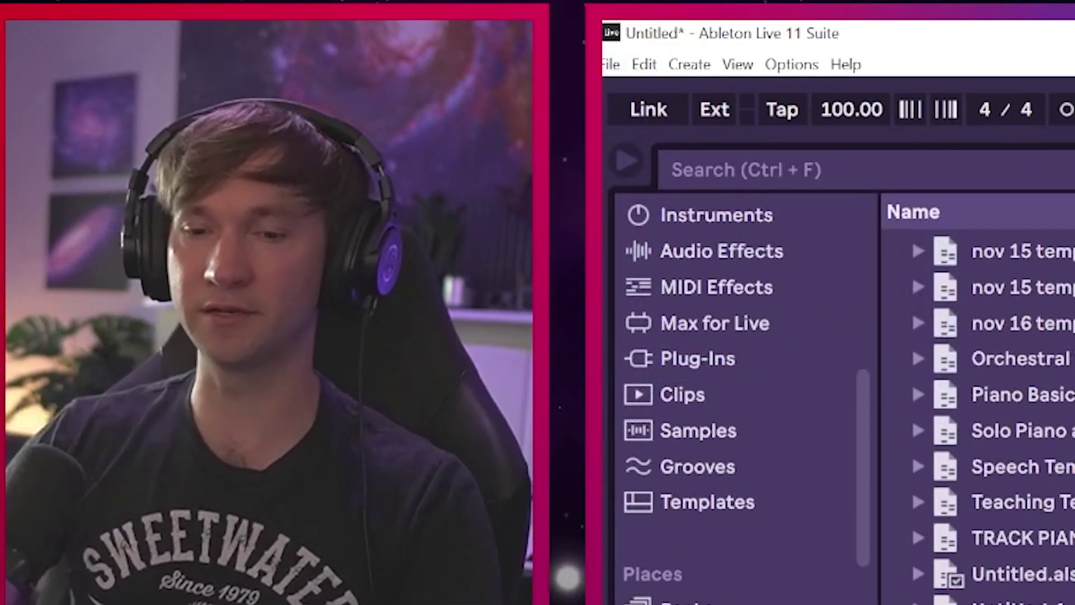
pyautogui.write('Light on CPU 2')
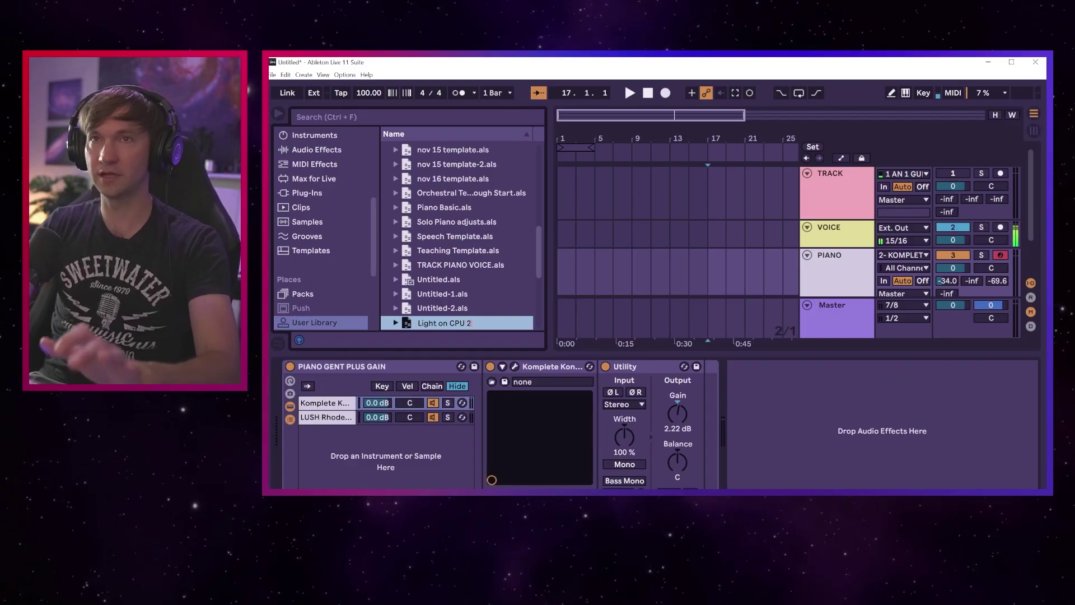
pyautogui.press('Return')
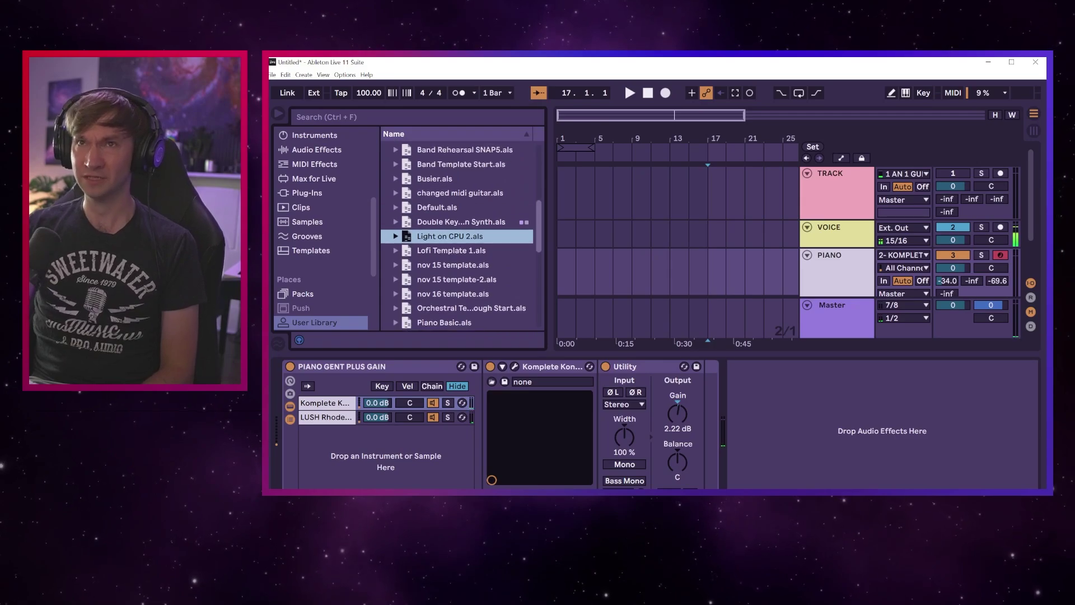
# - Look through the saved templates and other files in the User Library
pyautogui.scroll(-2, 457, 235)
pyautogui.scroll(1, 457, 235)
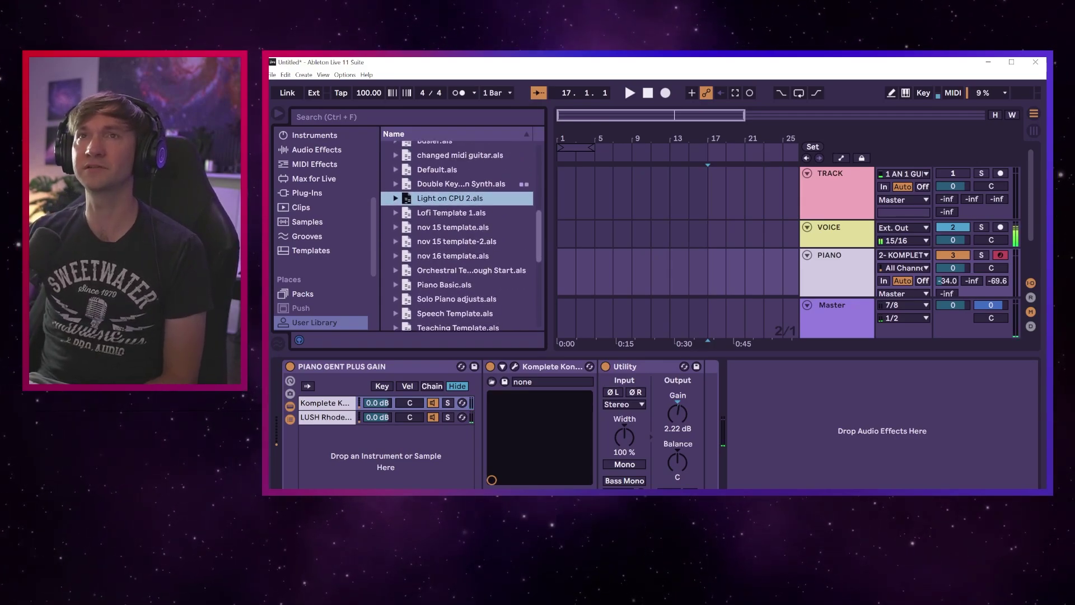
pyautogui.scroll(-5, 457, 236)
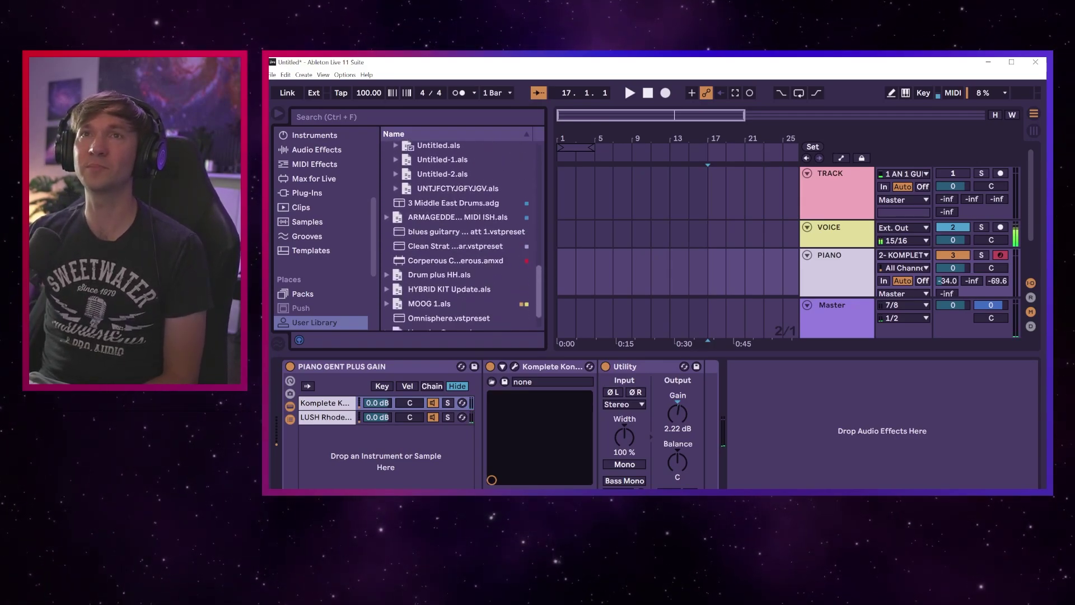
pyautogui.scroll(-2, 457, 235)
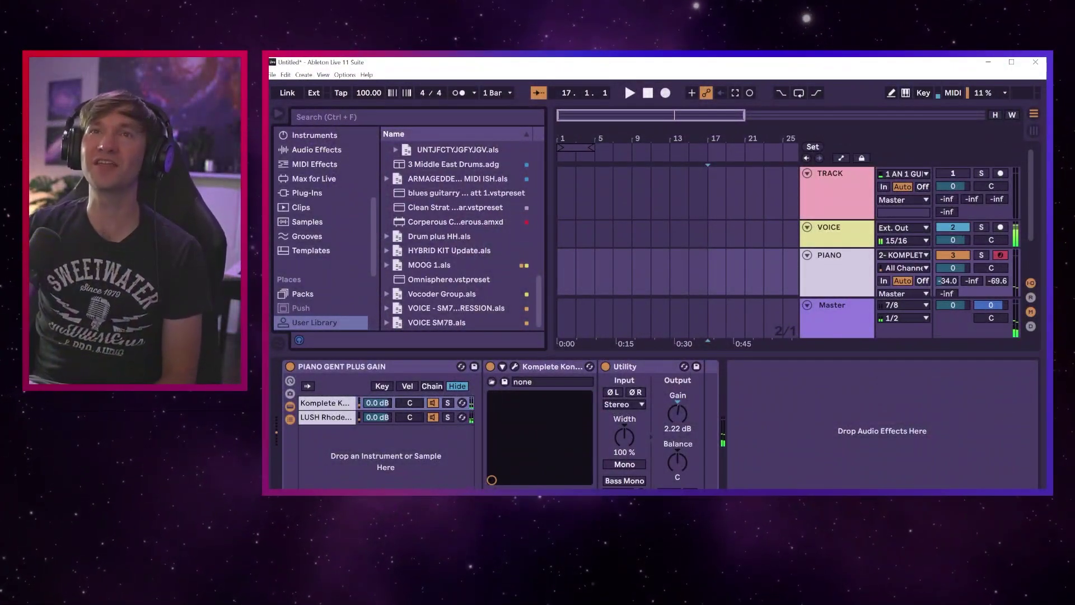
pyautogui.scroll(-3, 322, 229)
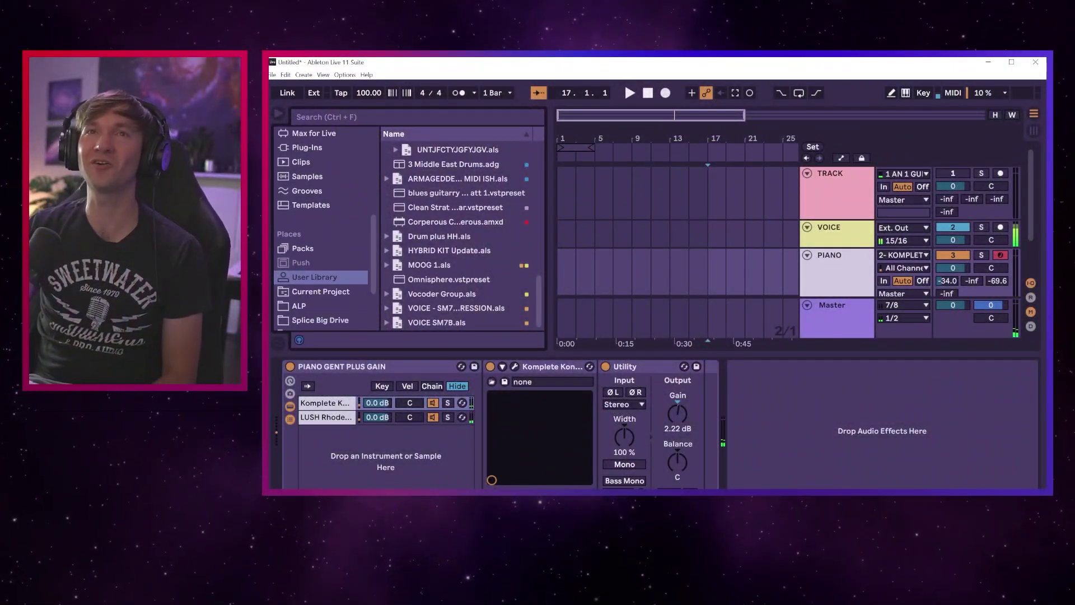
pyautogui.hotkey('ctrl', 'f')
pyautogui.write('too busy')
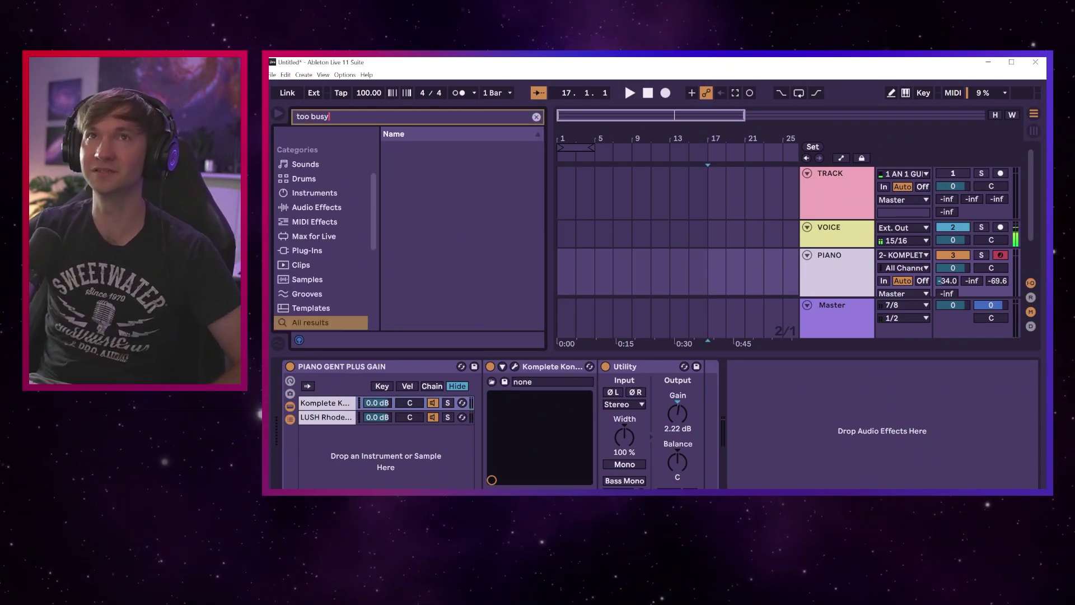
pyautogui.press('Escape')
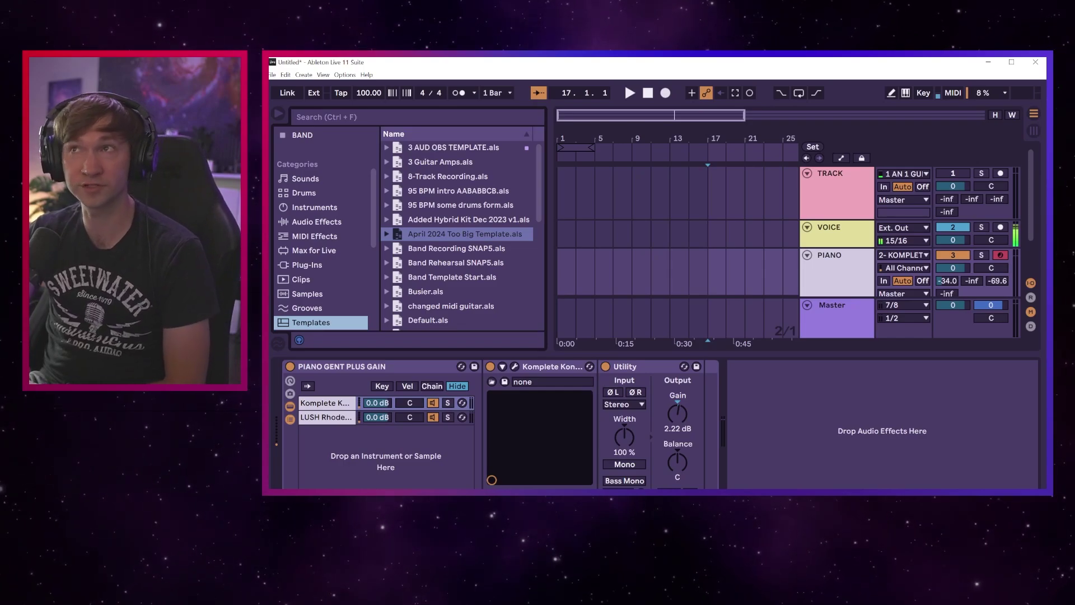
# - Open the template April 2024 Too Big Template.als from the template library
pyautogui.click(953, 227)
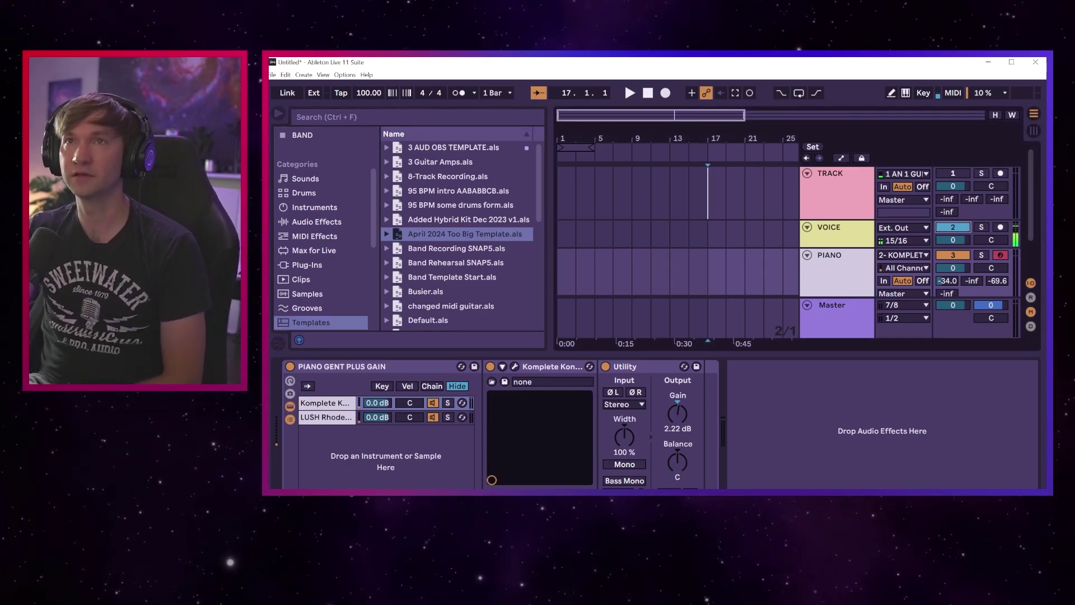
pyautogui.doubleClick(464, 234)
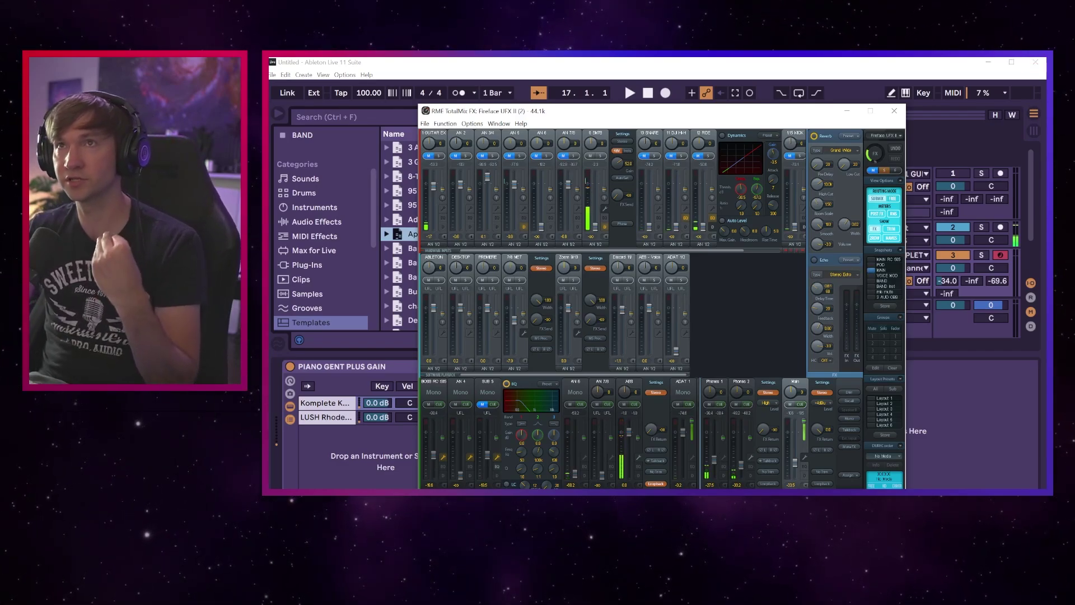
pyautogui.moveTo(573, 118)
pyautogui.mouseDown()
pyautogui.moveTo(774, 281)
pyautogui.moveTo(978, 346)
pyautogui.moveTo(591, 157)
pyautogui.moveTo(535, 114)
pyautogui.moveTo(558, 102)
pyautogui.mouseUp()
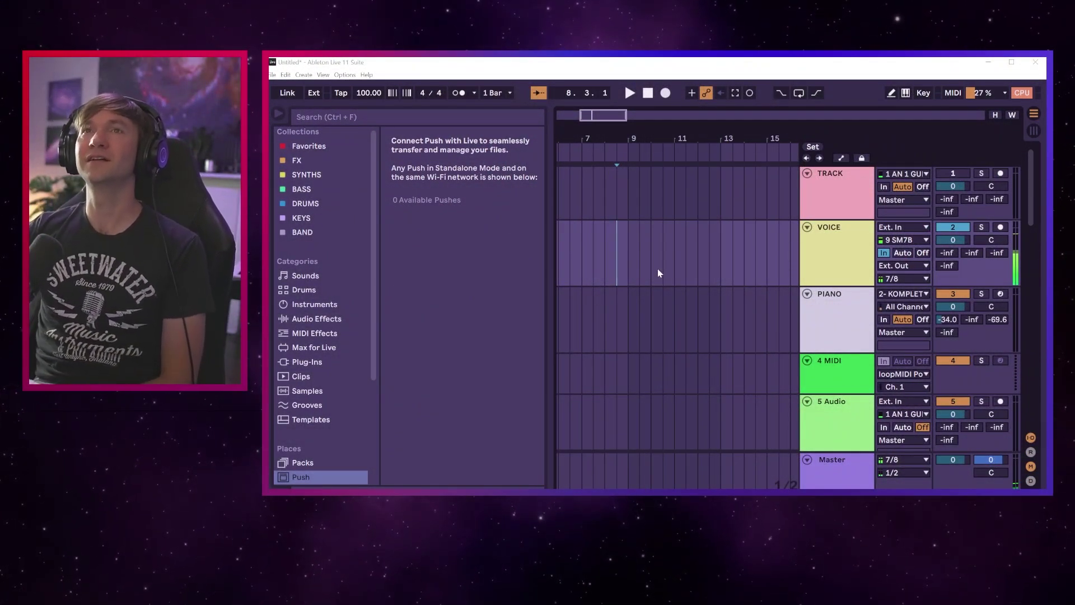
# - Arm the PIANO track for recording, and switch the arming to the KEYSCAPE track
pyautogui.scroll(-7, 707, 277)
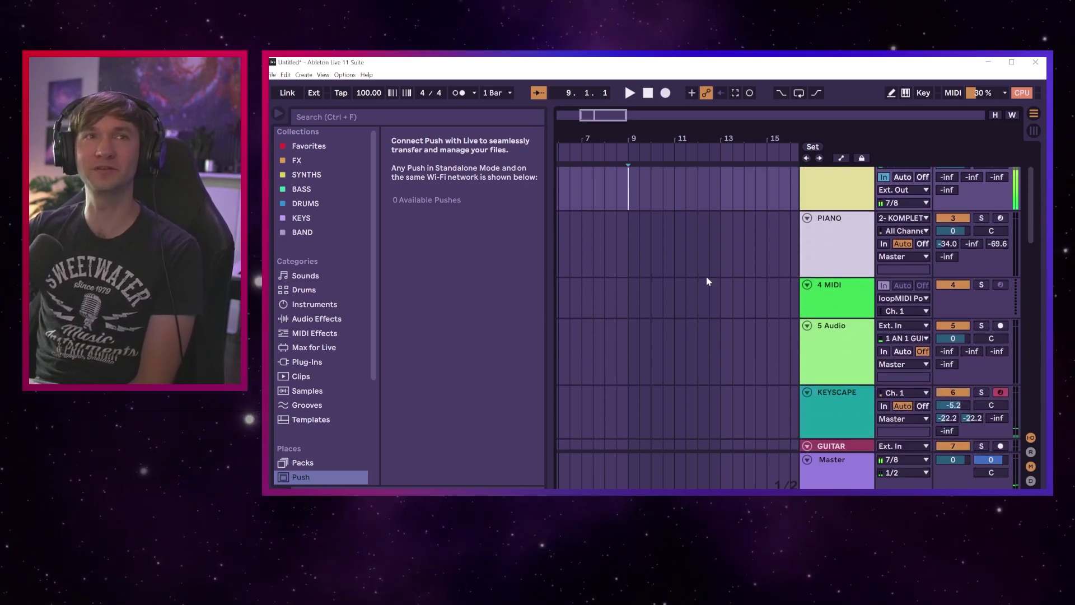
pyautogui.scroll(7, 706, 289)
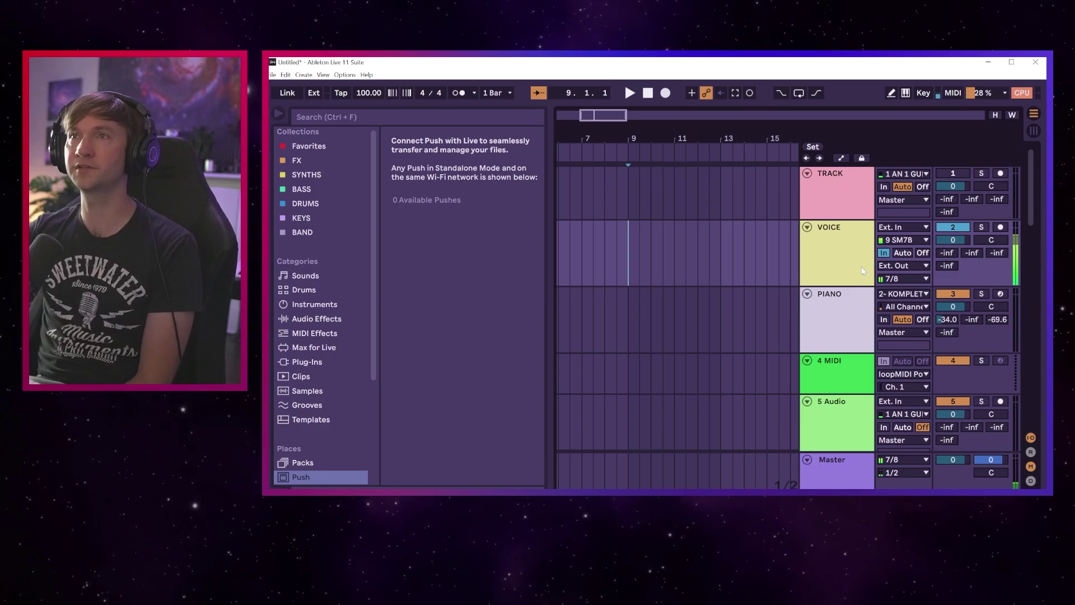
pyautogui.scroll(-1, 952, 252)
pyautogui.click(1000, 279)
pyautogui.scroll(-4, 1000, 287)
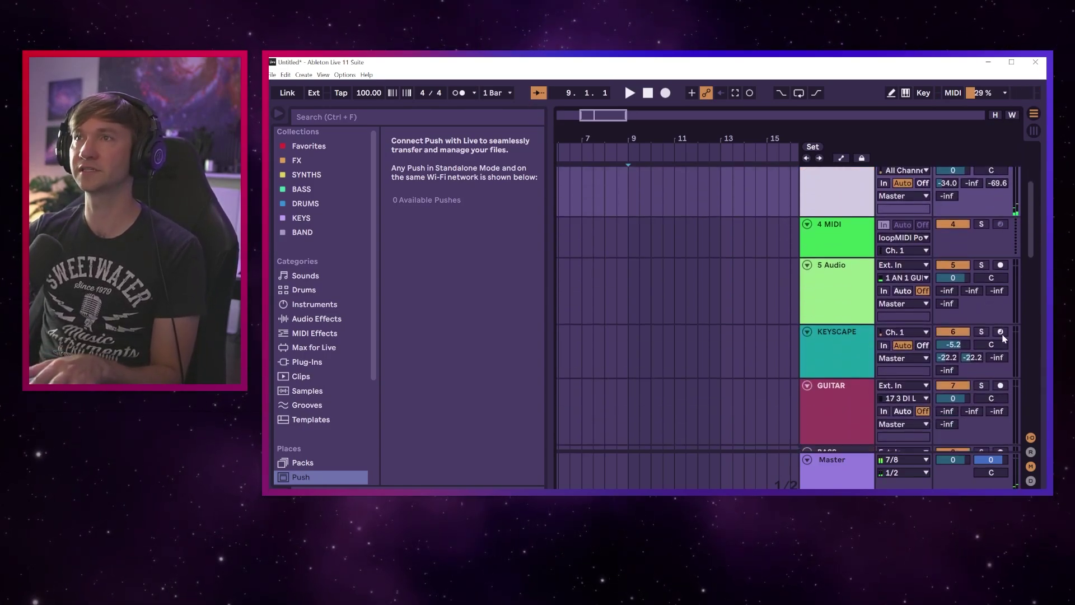
pyautogui.click(1000, 332)
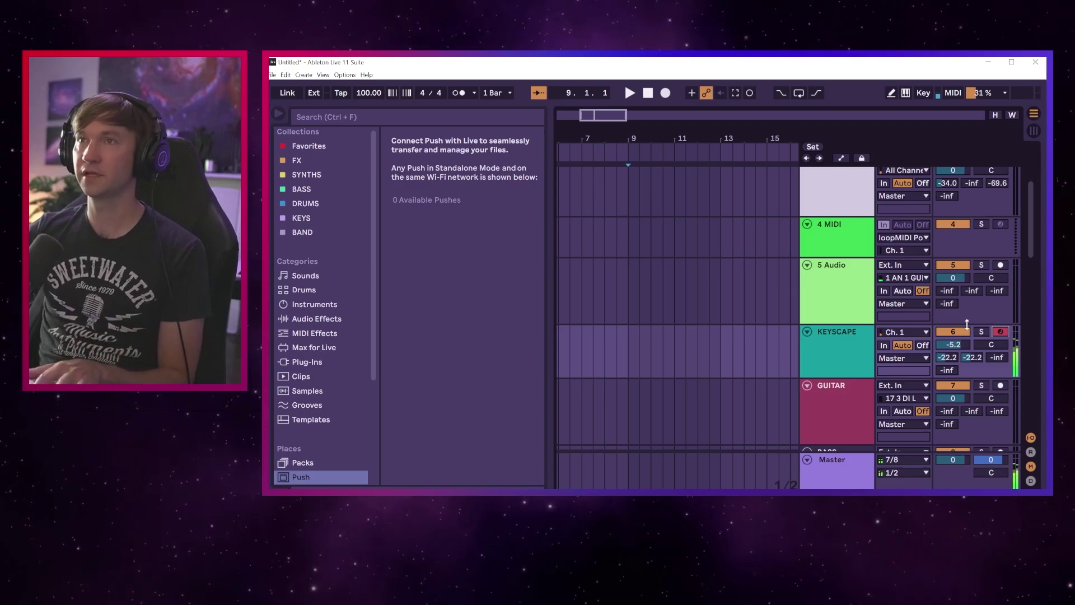
# - Select the GUITAR track and look through the external input channels available to the BASS track without changing its input
pyautogui.scroll(-2, 967, 323)
pyautogui.click(834, 324)
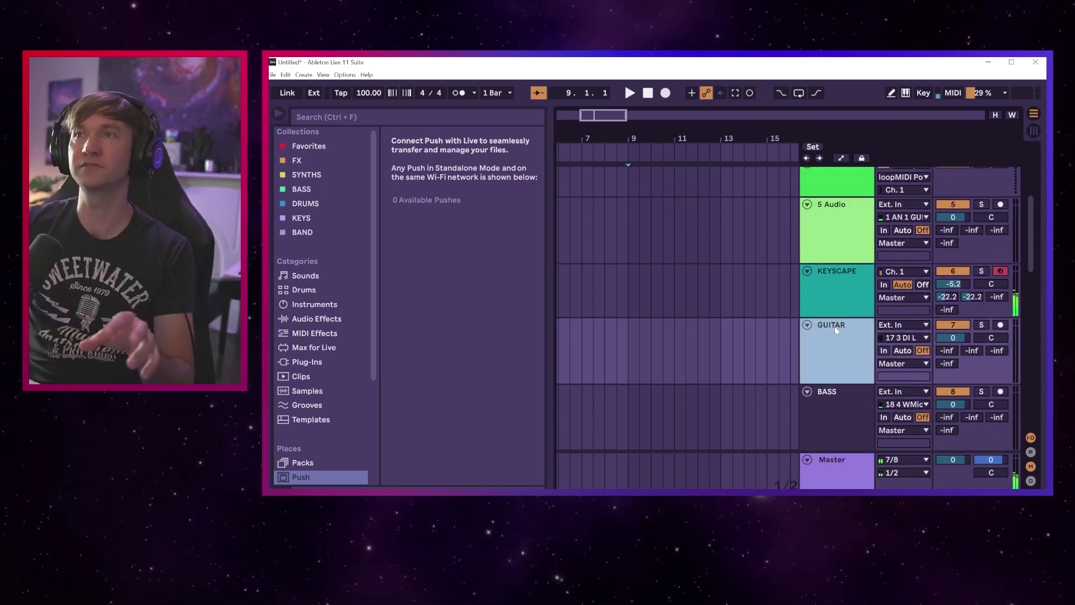
pyautogui.scroll(-1, 848, 284)
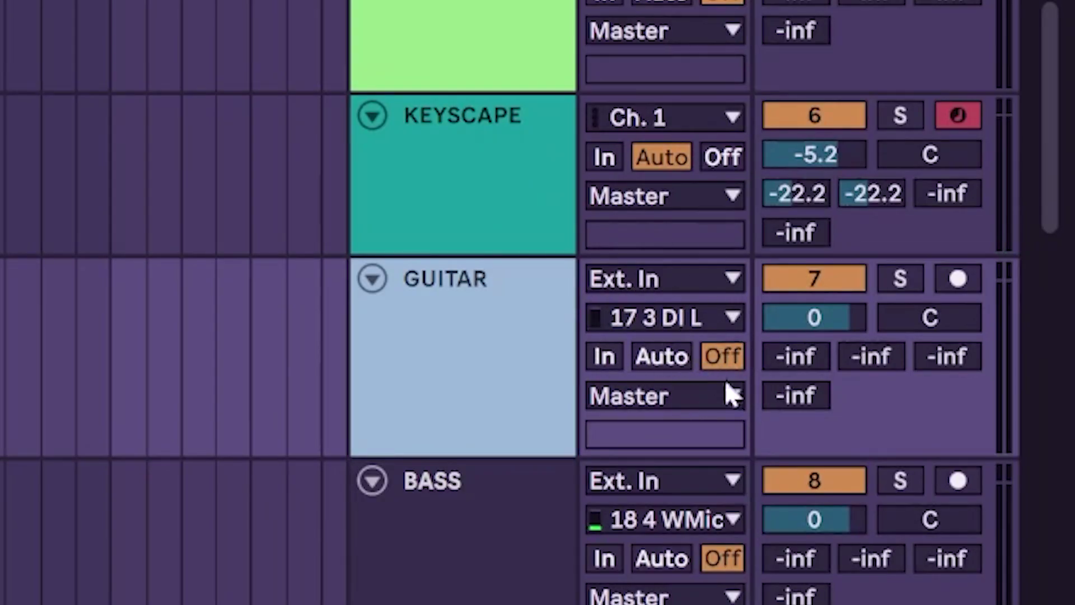
pyautogui.scroll(-1, 694, 343)
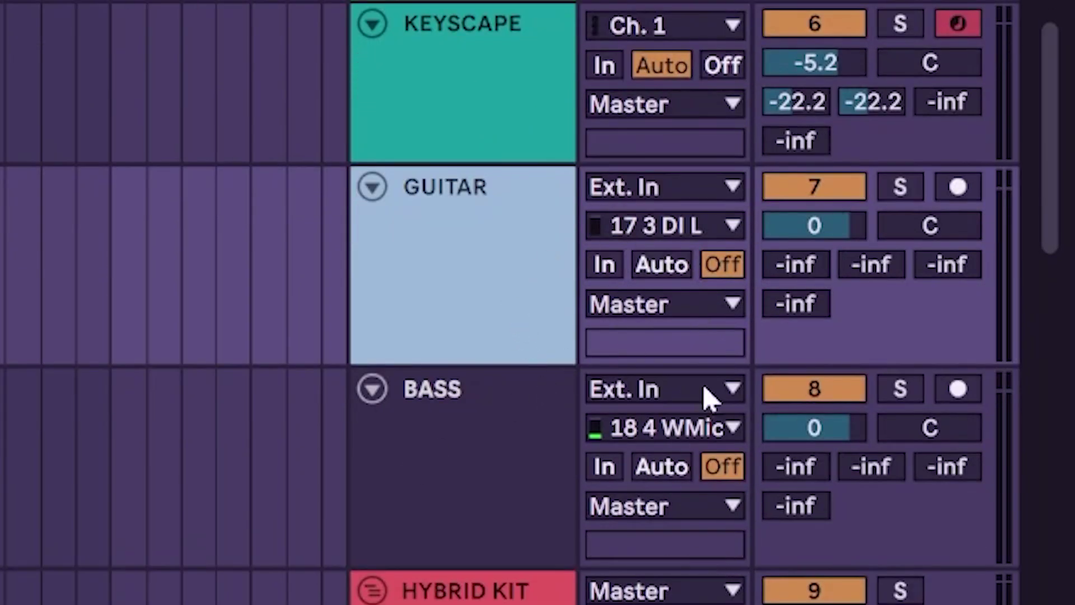
pyautogui.click(644, 426)
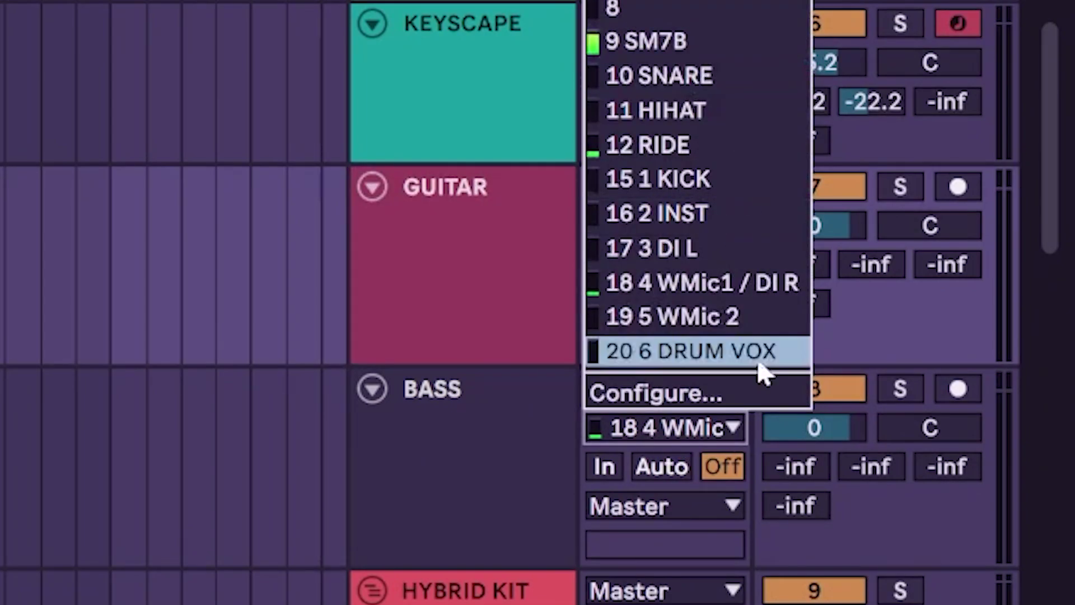
pyautogui.click(411, 432)
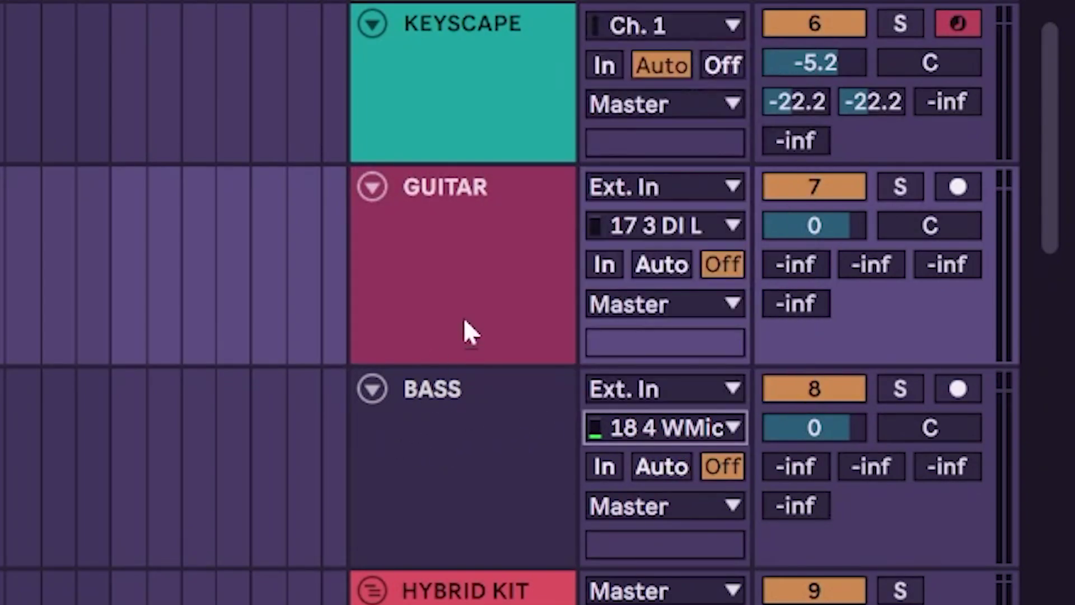
# - Review the drum tracks in the HYBRID KIT group and enlarge the 7/8 E DRUMS track until its input routing shows
pyautogui.scroll(-1, 465, 331)
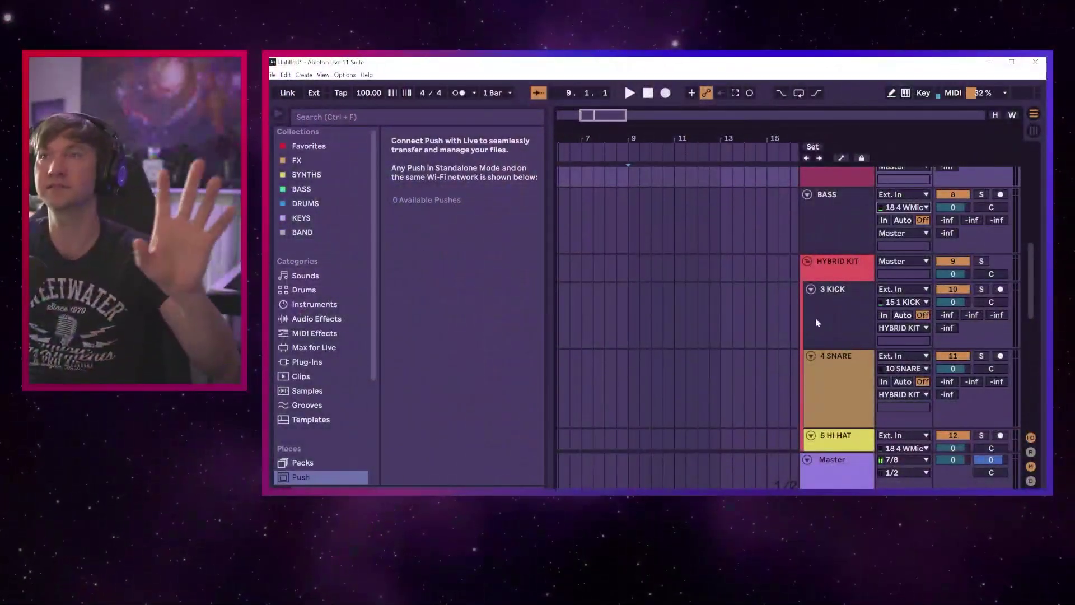
pyautogui.scroll(-6, 815, 322)
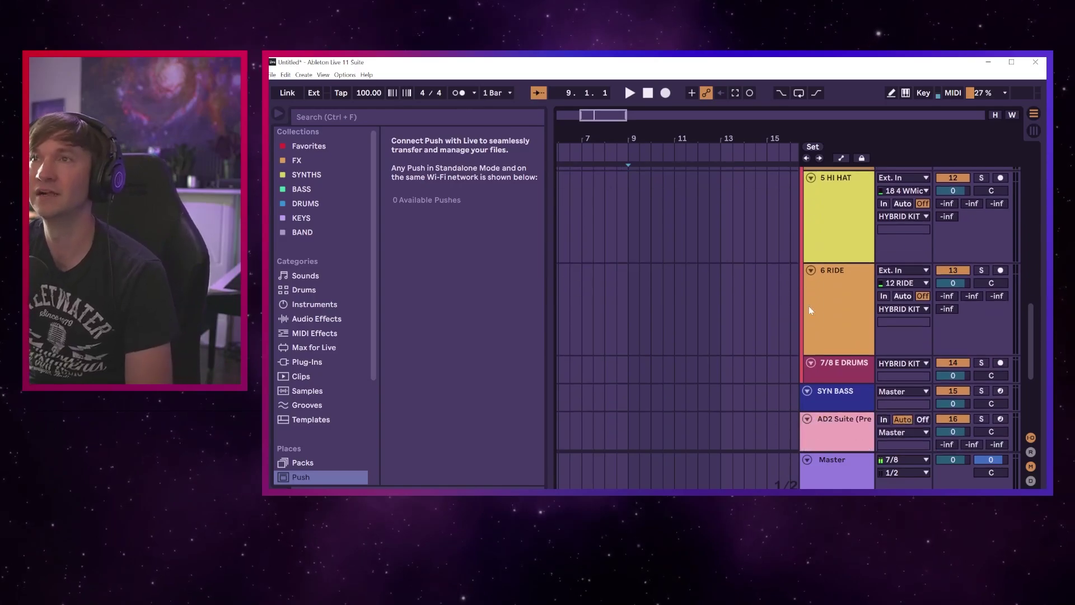
pyautogui.scroll(1, 808, 305)
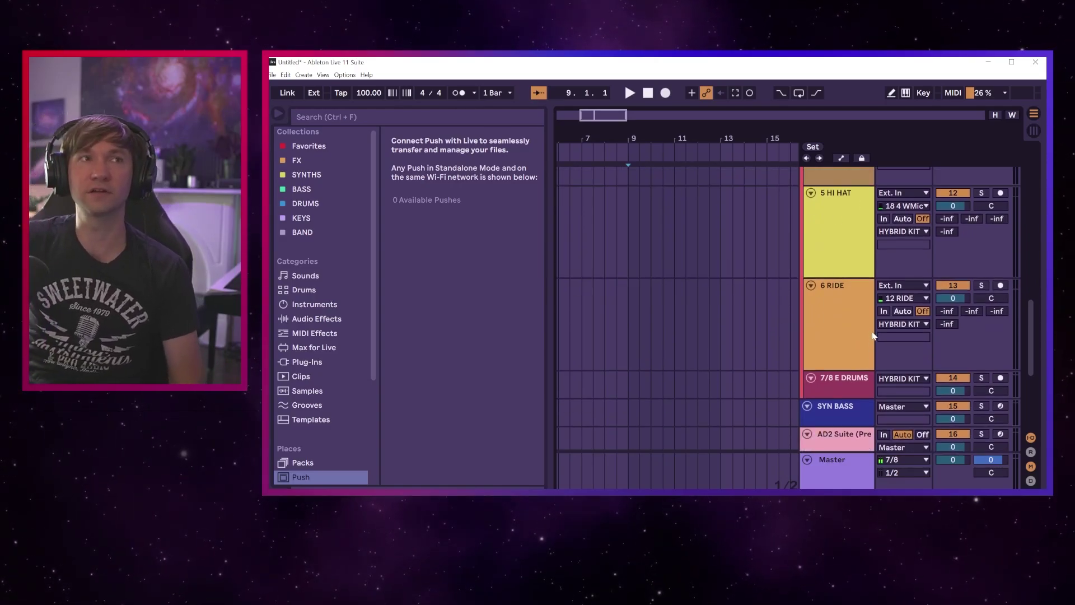
pyautogui.moveTo(837, 369); pyautogui.dragTo(835, 394)
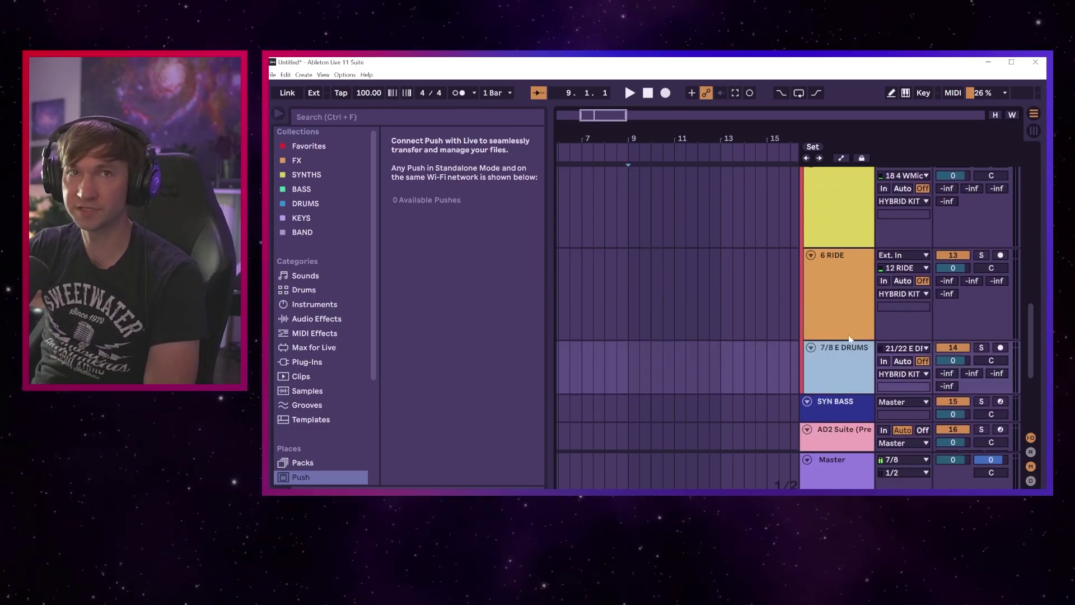
pyautogui.scroll(-2, 848, 336)
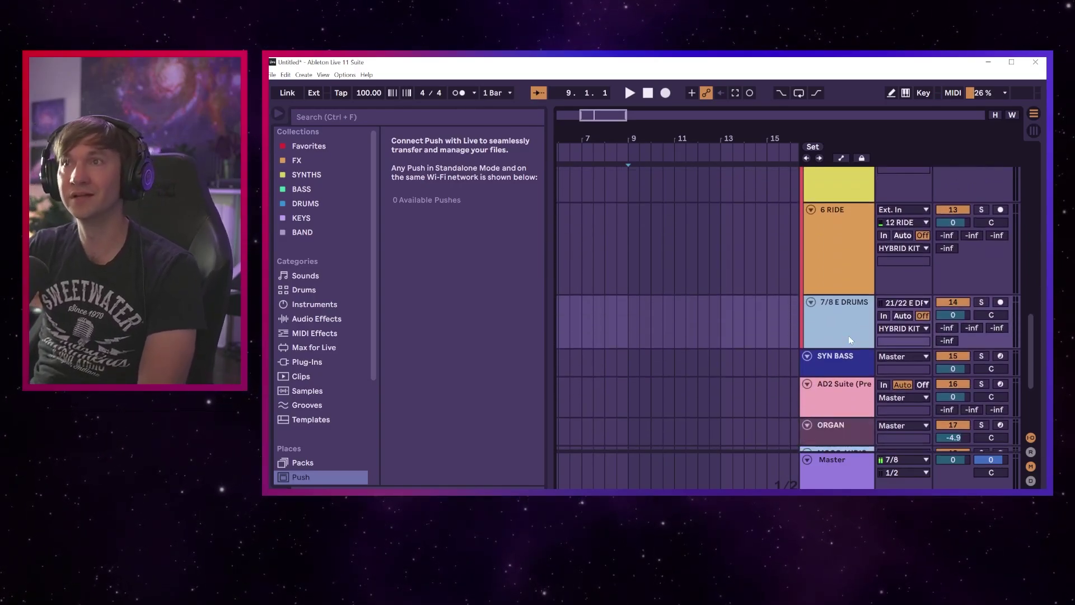
# - Arm the SYN BASS, AD2 Suite and ORGAN tracks for recording one after another, and select the MOOG AUDIO track
pyautogui.click(1000, 340)
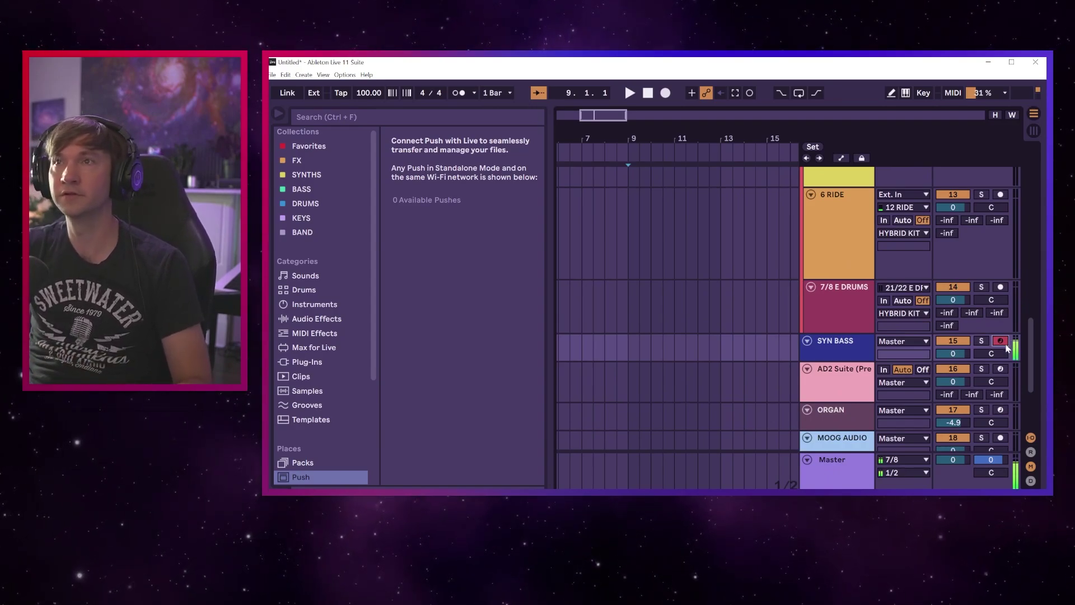
pyautogui.click(1001, 369)
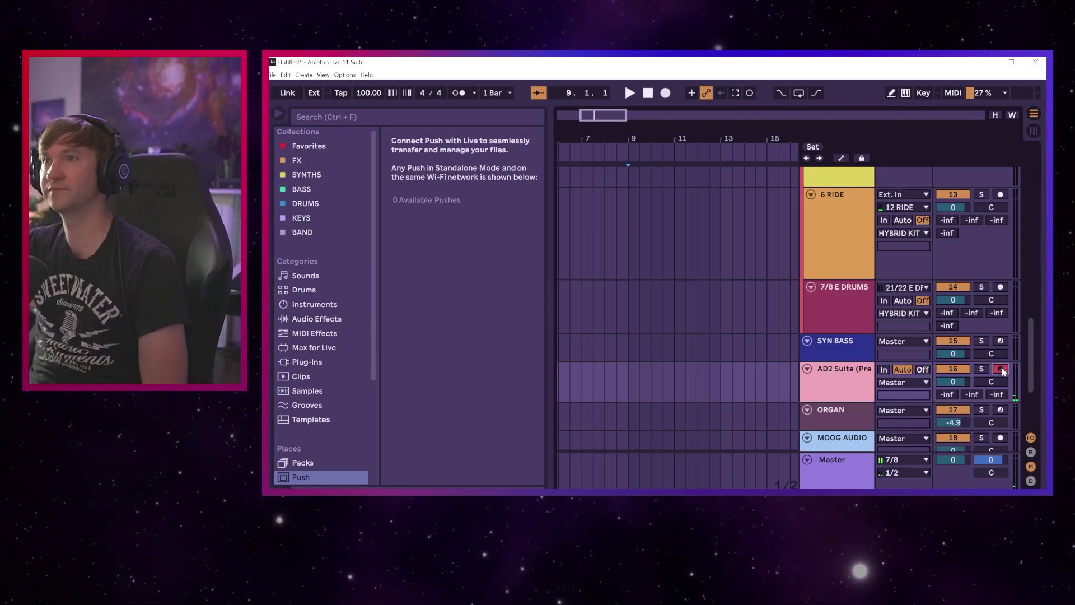
pyautogui.click(1001, 411)
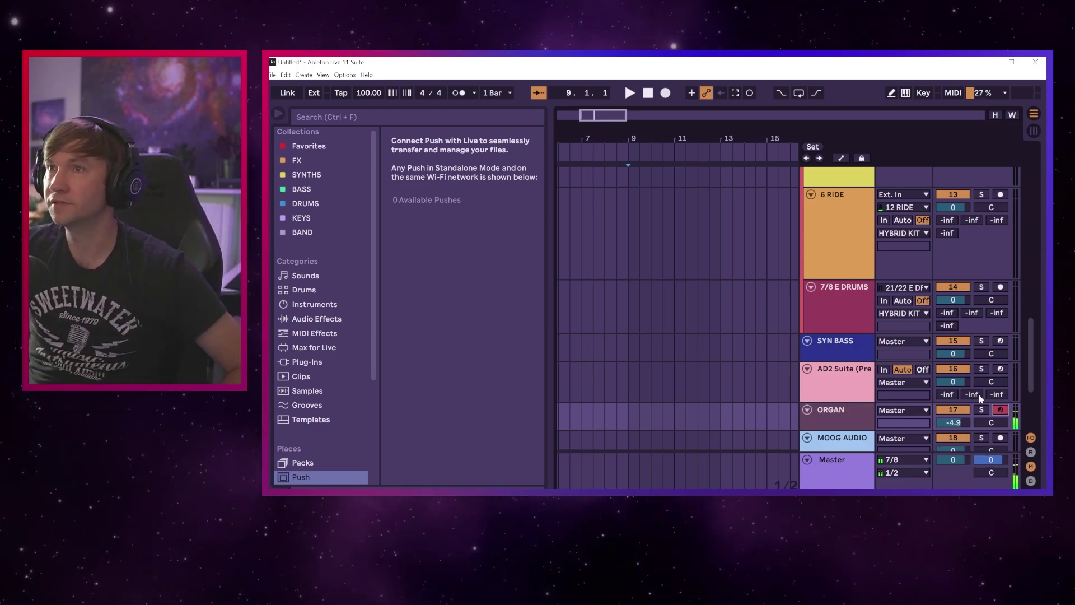
pyautogui.click(847, 404)
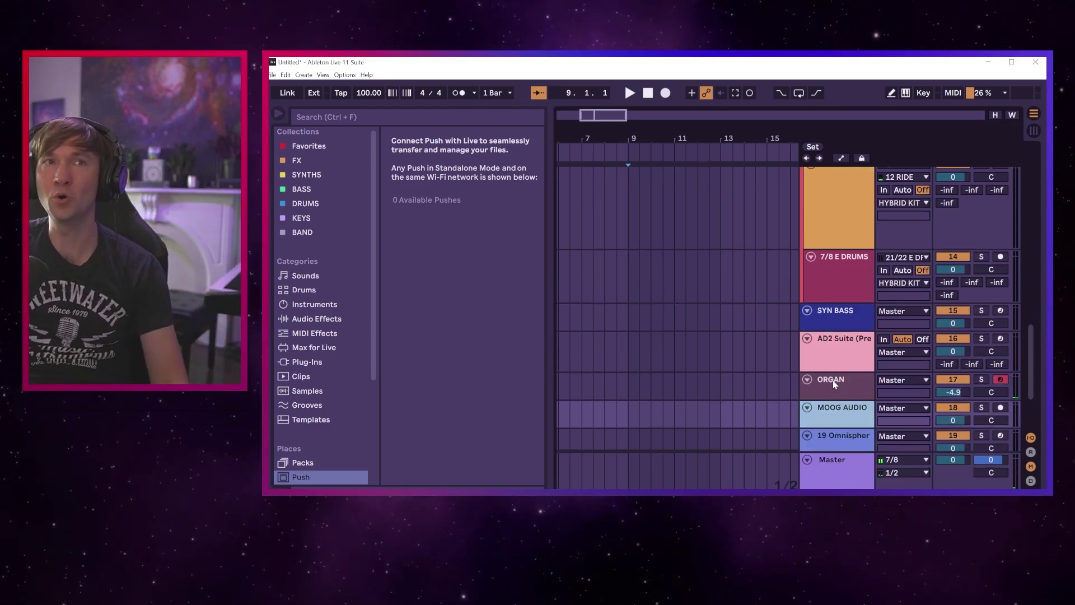
# - Arm the LOOPBACK track for recording and disarm it again
pyautogui.scroll(-1, 824, 392)
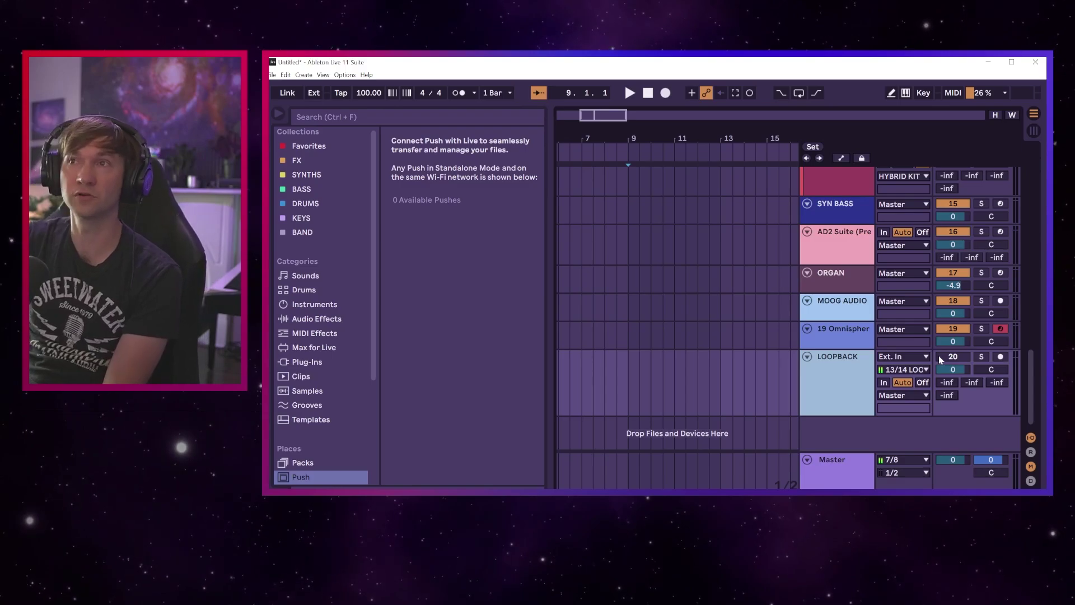
pyautogui.click(1002, 356)
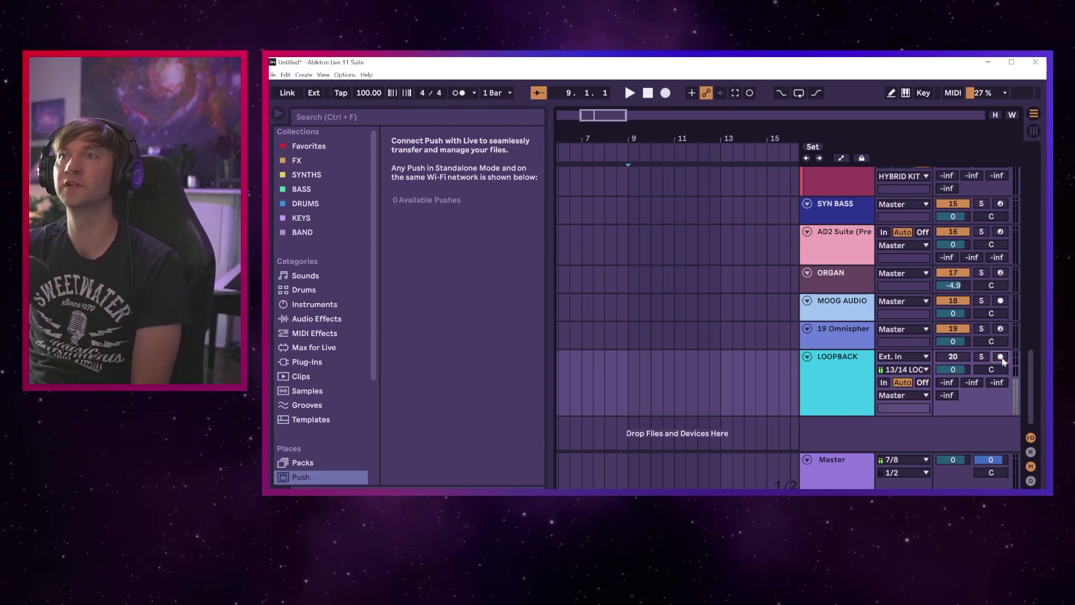
pyautogui.click(1001, 357)
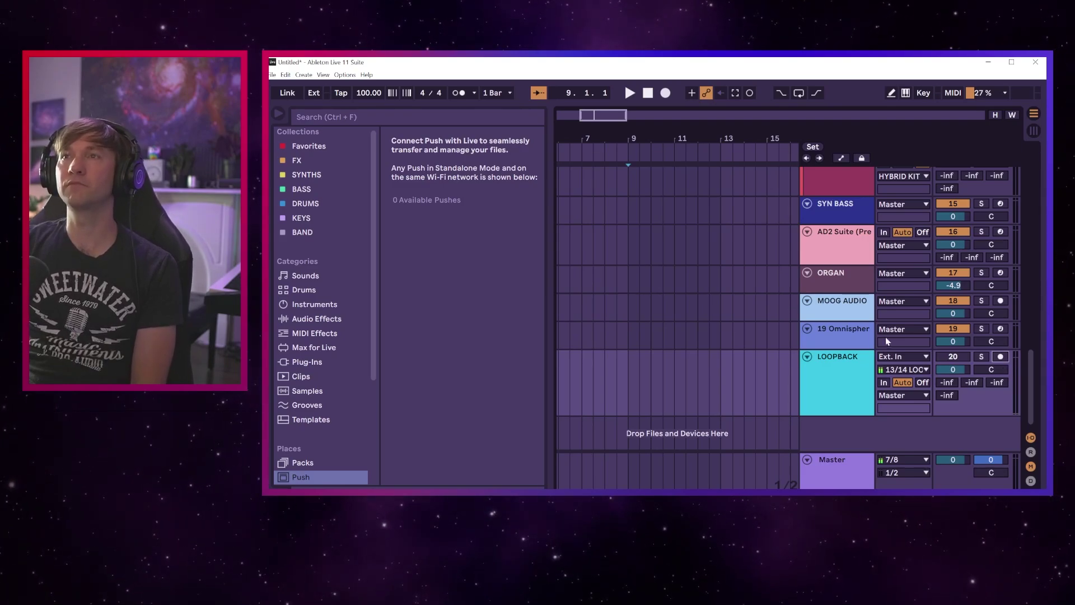
# - Enlarge the 19 Omnisphere track, arm it for recording, and raise its send A to -64.0 dB
pyautogui.moveTo(845, 348); pyautogui.dragTo(844, 380)
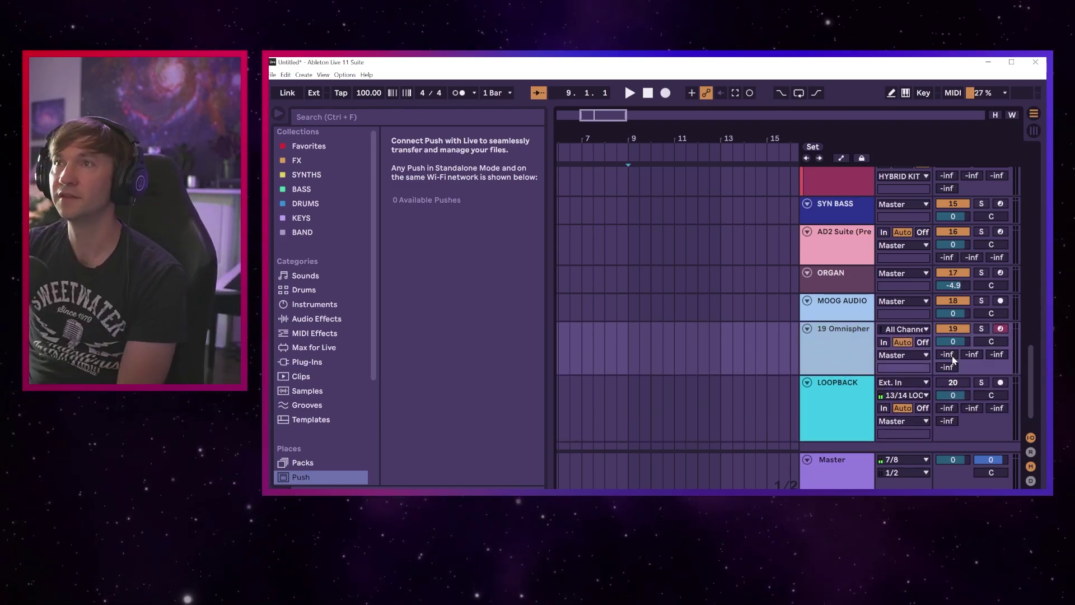
pyautogui.moveTo(952, 357); pyautogui.dragTo(952, 347)
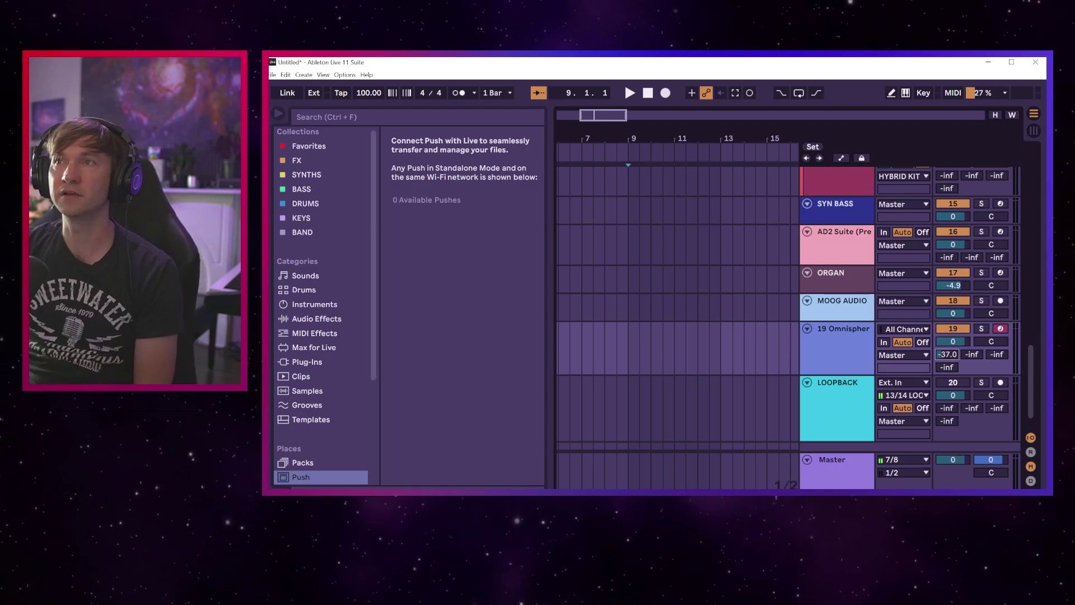
# - Show the return tracks, view the ValhallaVintageVerb plug-in settings on return A, close the plug-in window and hide the returns
pyautogui.click(1032, 452)
pyautogui.scroll(-2, 896, 387)
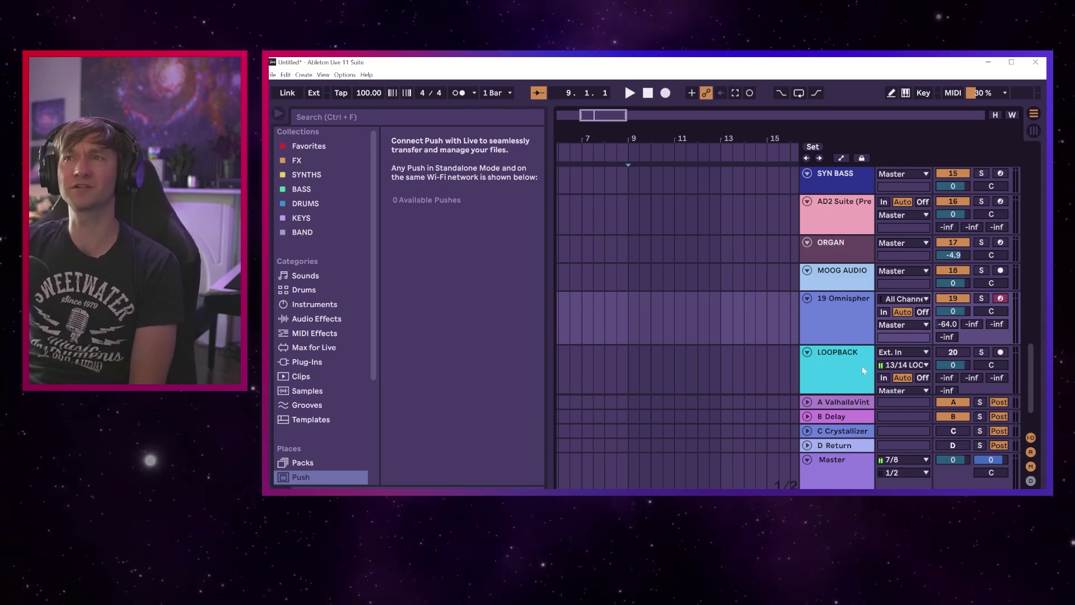
pyautogui.doubleClick(845, 402)
pyautogui.click(315, 366)
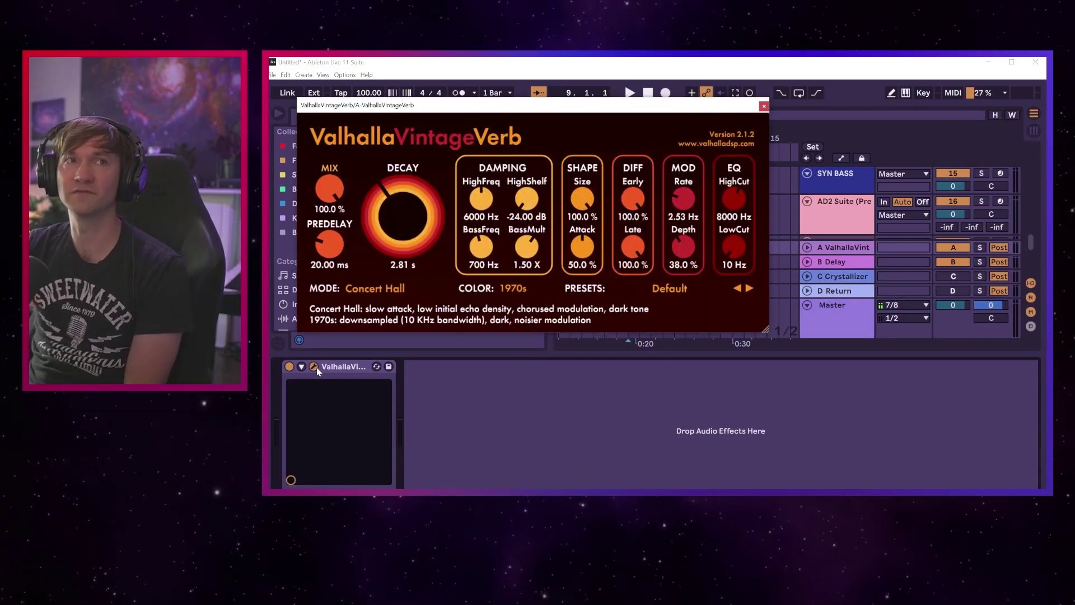
pyautogui.moveTo(482, 110); pyautogui.dragTo(589, 144)
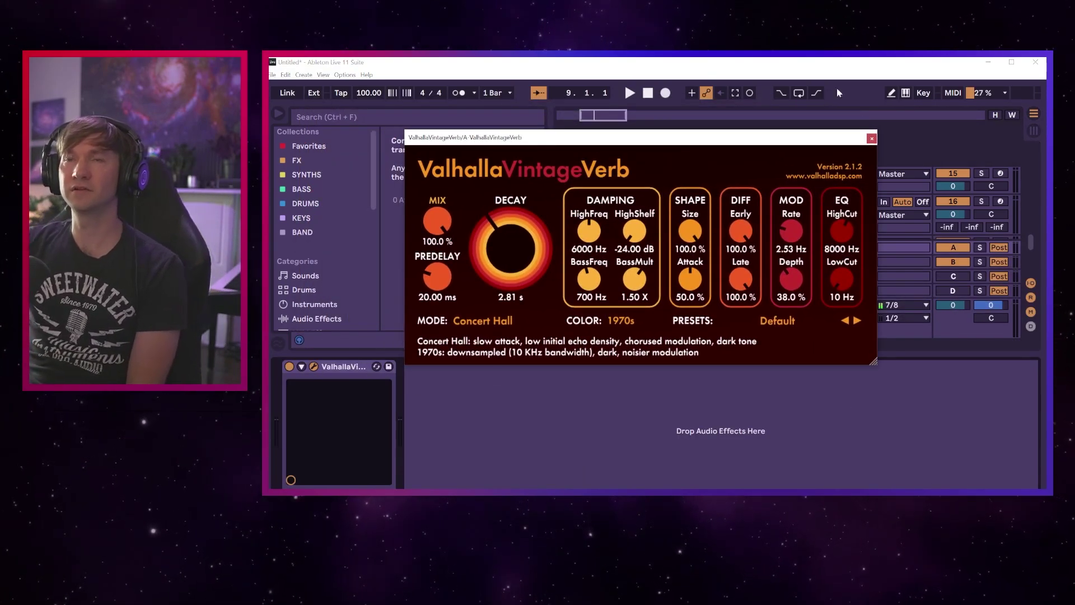
pyautogui.click(871, 138)
pyautogui.scroll(-4, 881, 285)
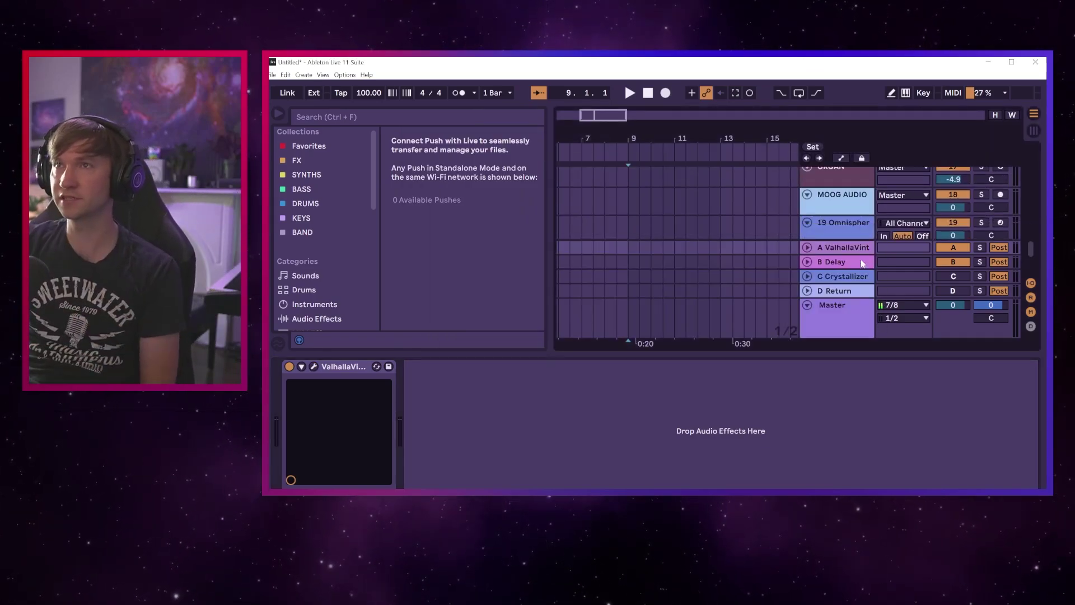
pyautogui.click(1032, 298)
# - Arm the Omnisphere track, try send A at -13.7 dB and send B at -11.2 dB, and return both sends to -inf
pyautogui.click(1001, 223)
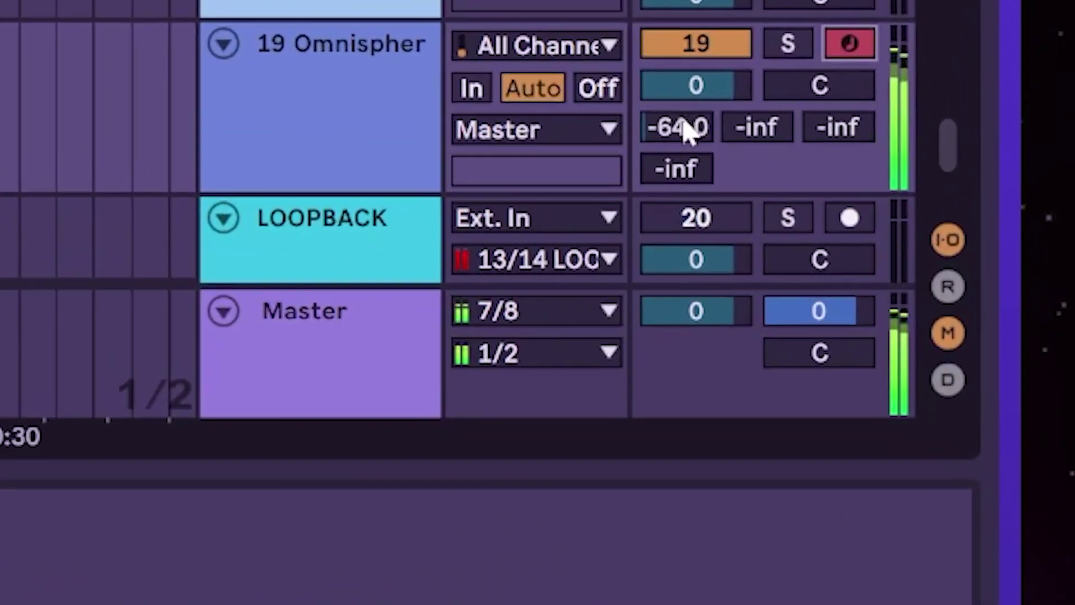
pyautogui.moveTo(684, 123); pyautogui.dragTo(683, 61)
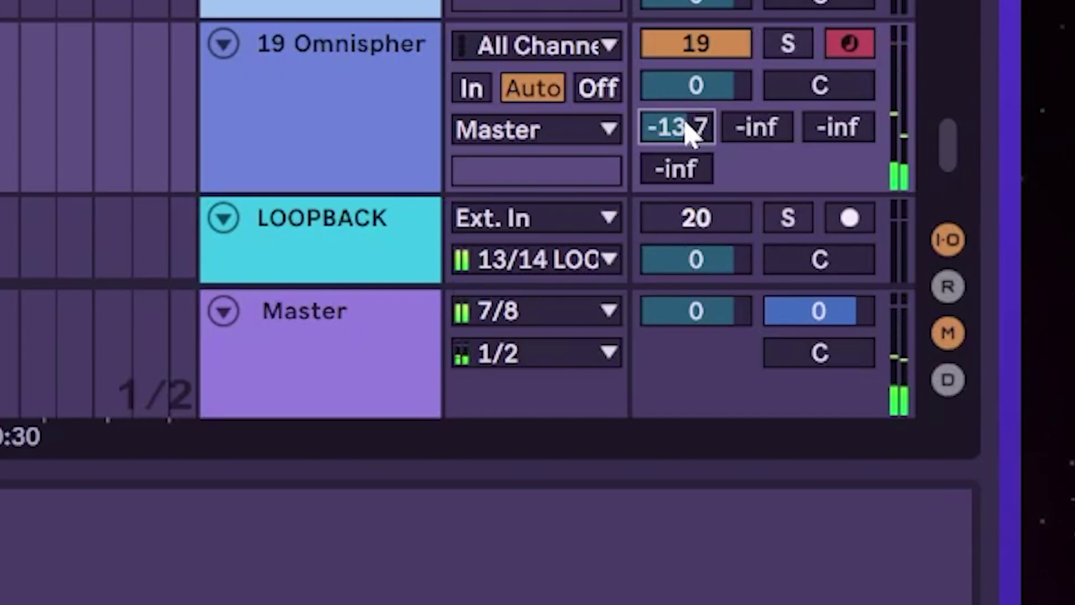
pyautogui.moveTo(774, 138); pyautogui.dragTo(774, 78)
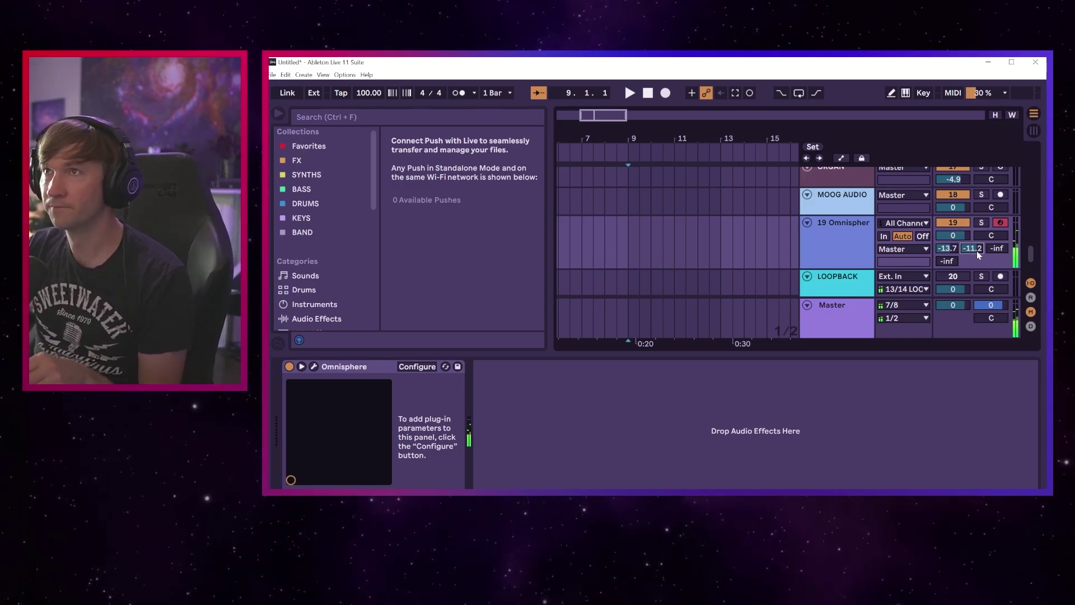
pyautogui.moveTo(970, 251); pyautogui.dragTo(947, 303)
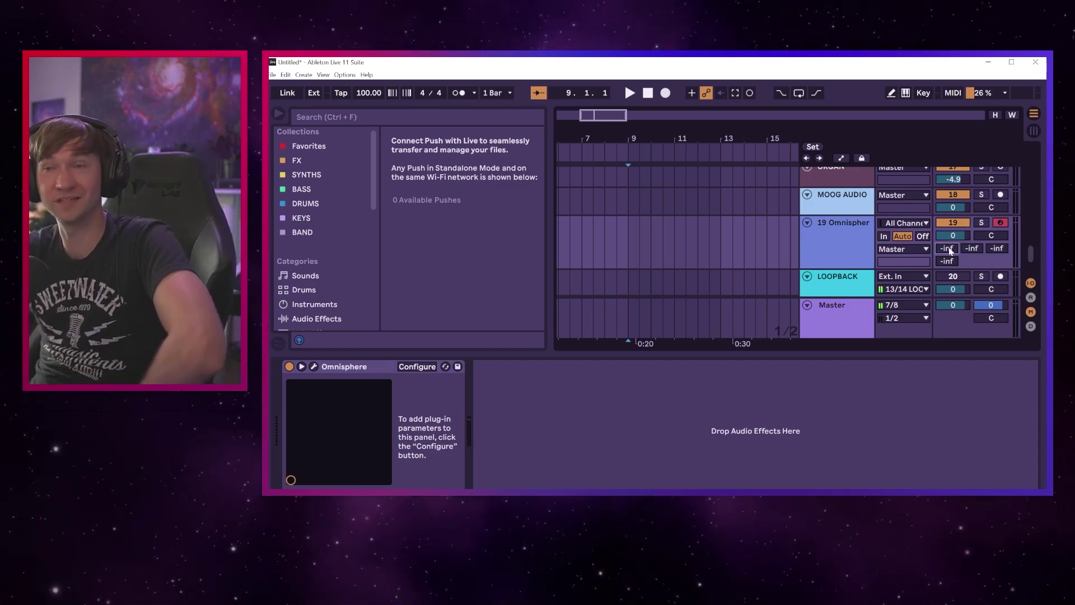